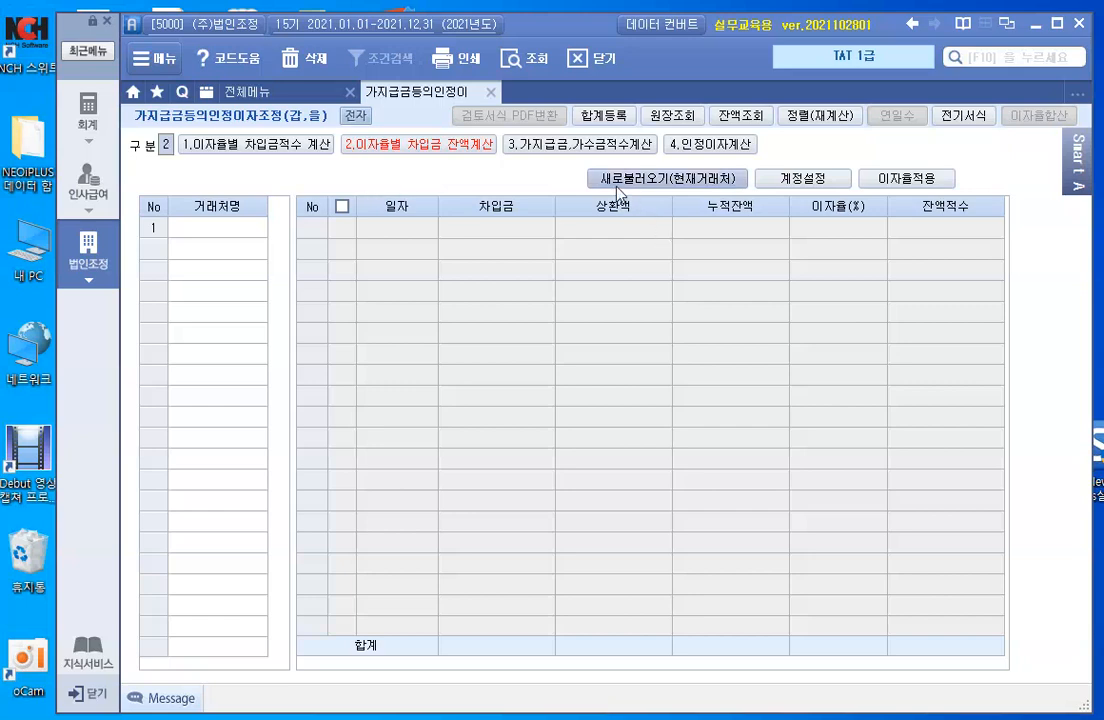
- Step through the rate sections to the 3.가지급금,가수금적수계산 tab showing 가지급금(전체)
{"action": "left_click", "coordinate": [243, 236]}
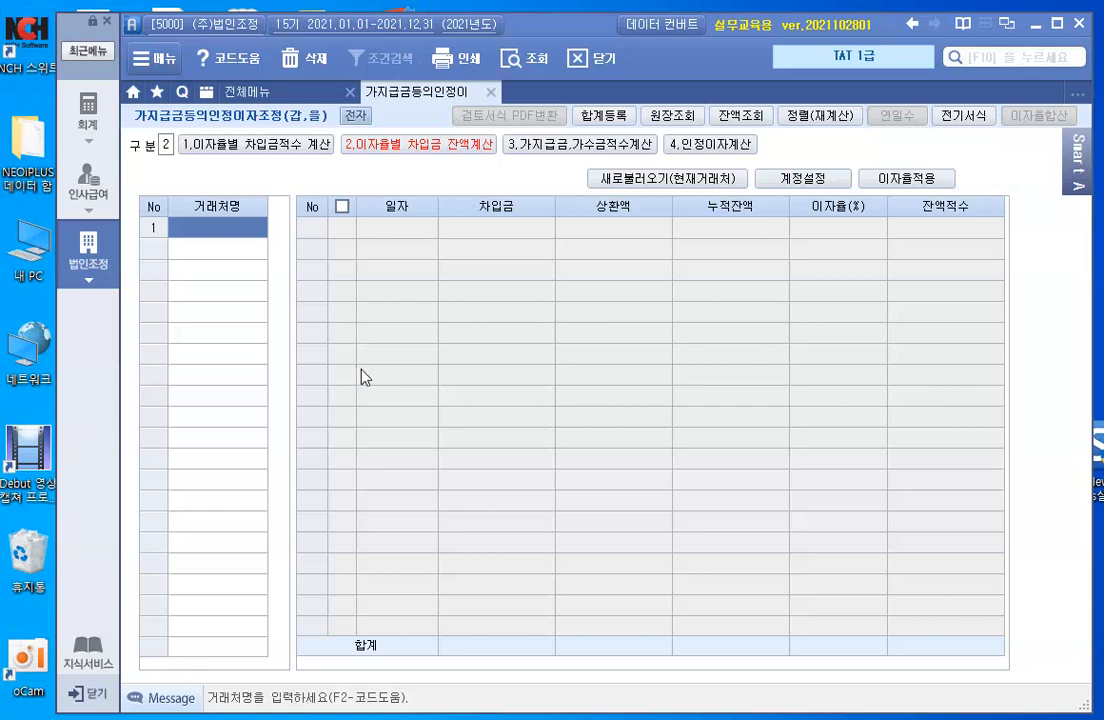
{"action": "left_click", "coordinate": [260, 146]}
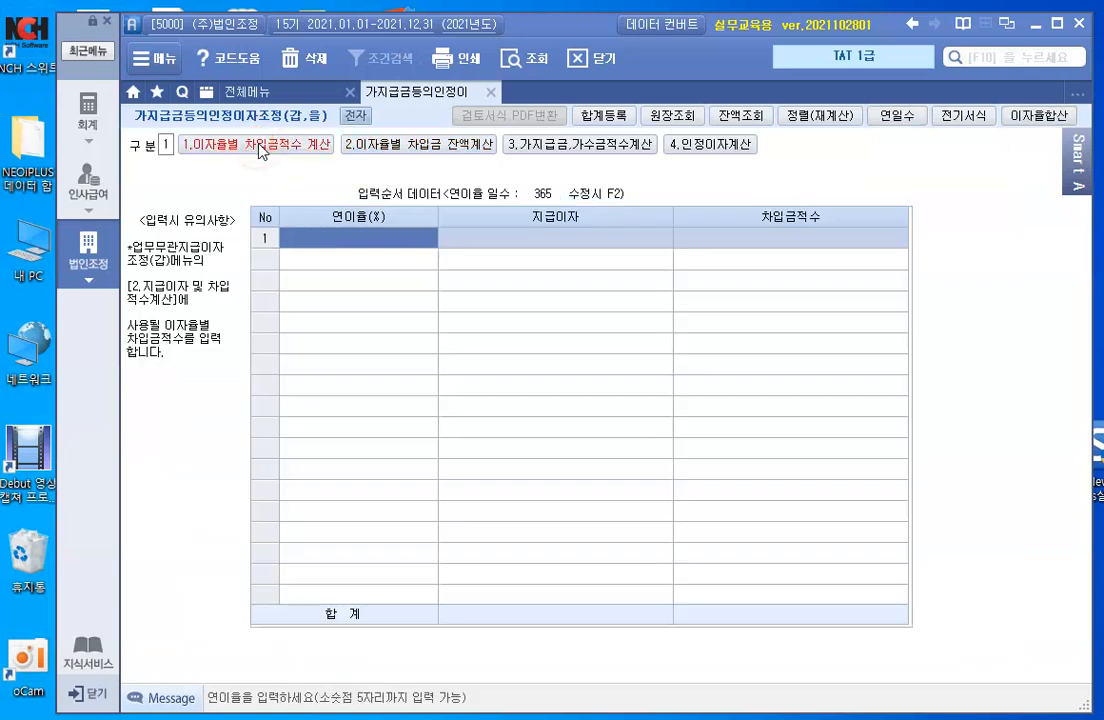
{"action": "left_click", "coordinate": [371, 145]}
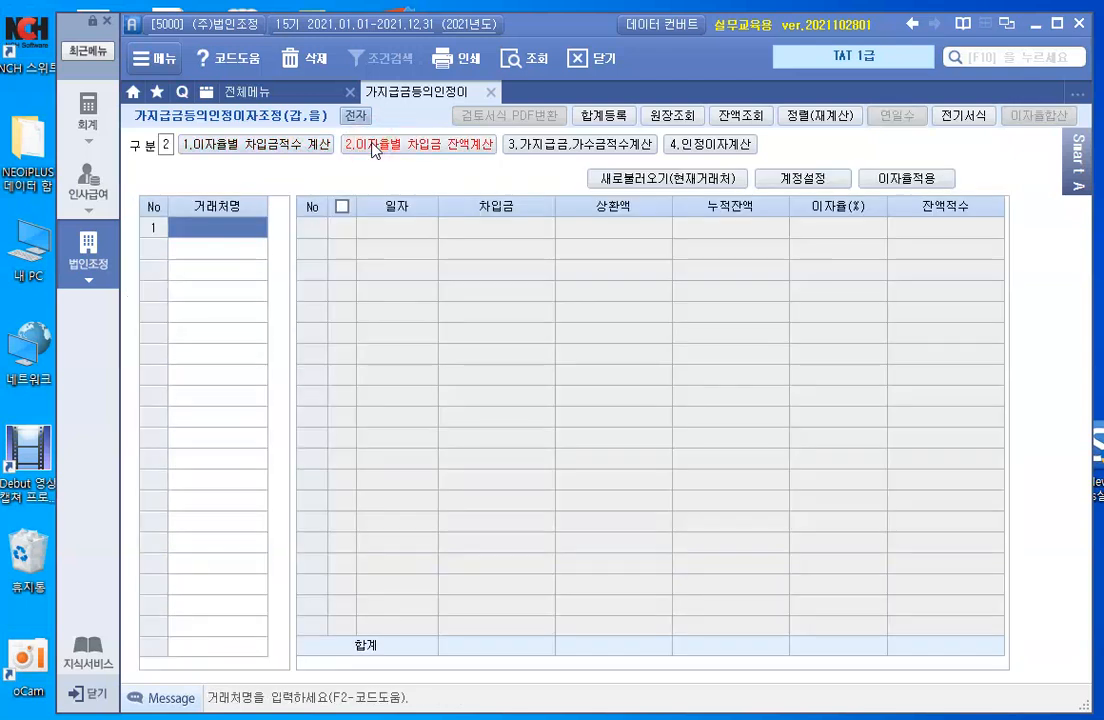
{"action": "left_click", "coordinate": [523, 150]}
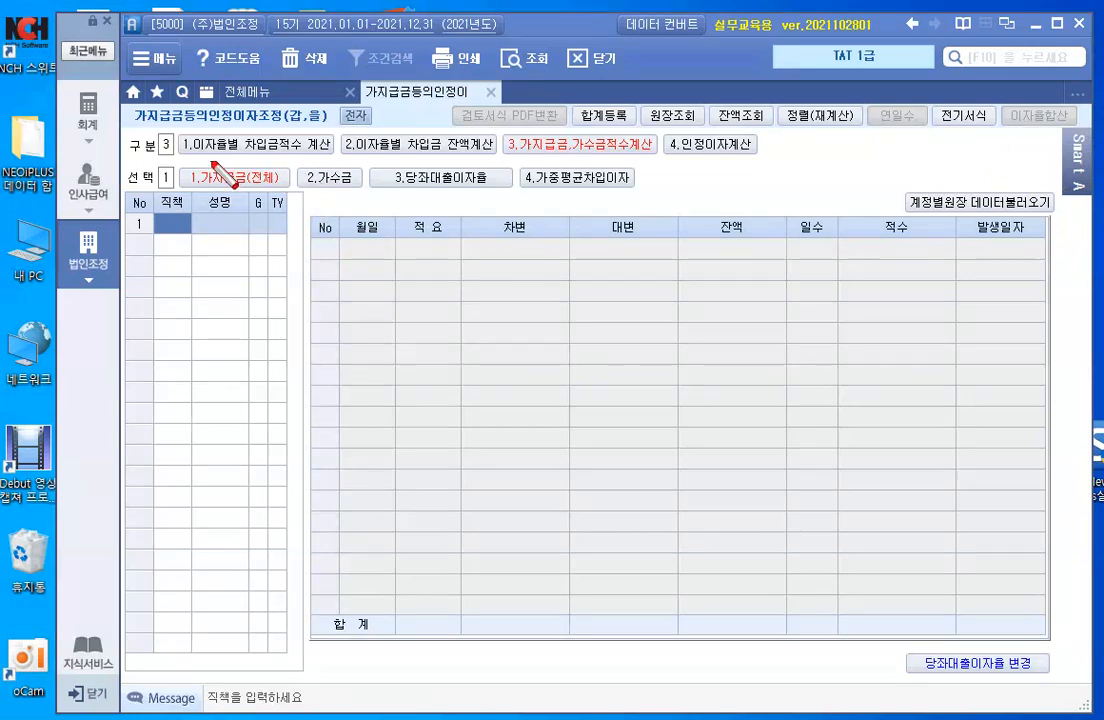
{"action": "left_click", "coordinate": [178, 130]}
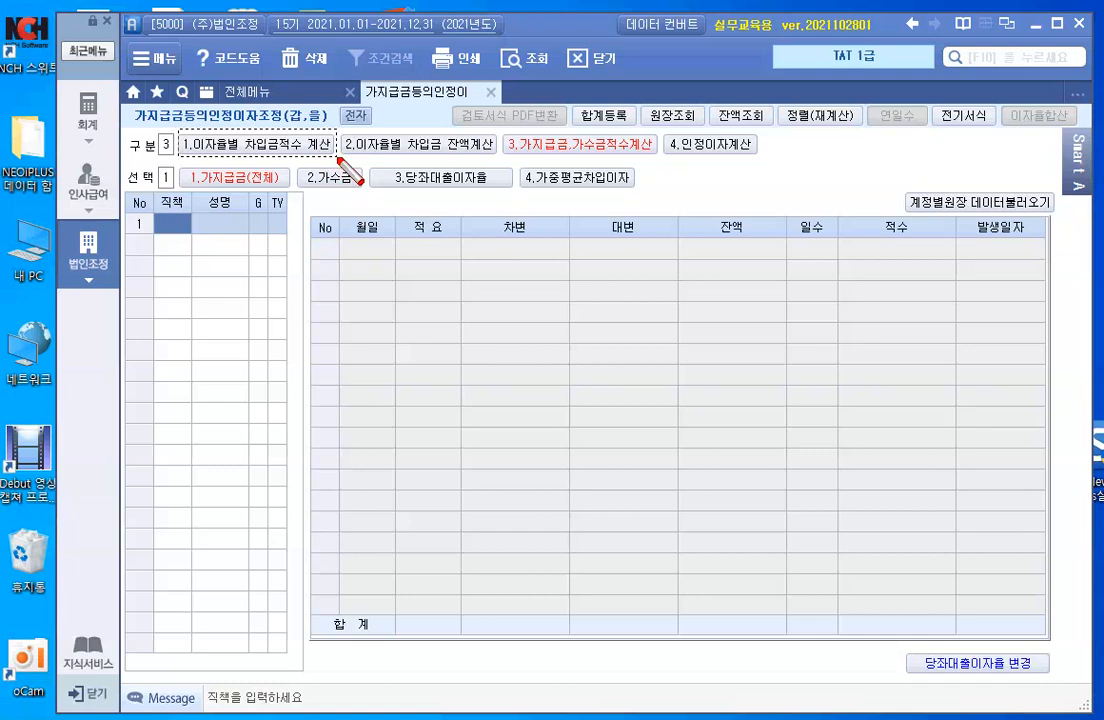
{"action": "left_click_drag", "start_coordinate": [338, 158], "coordinate": [178, 130]}
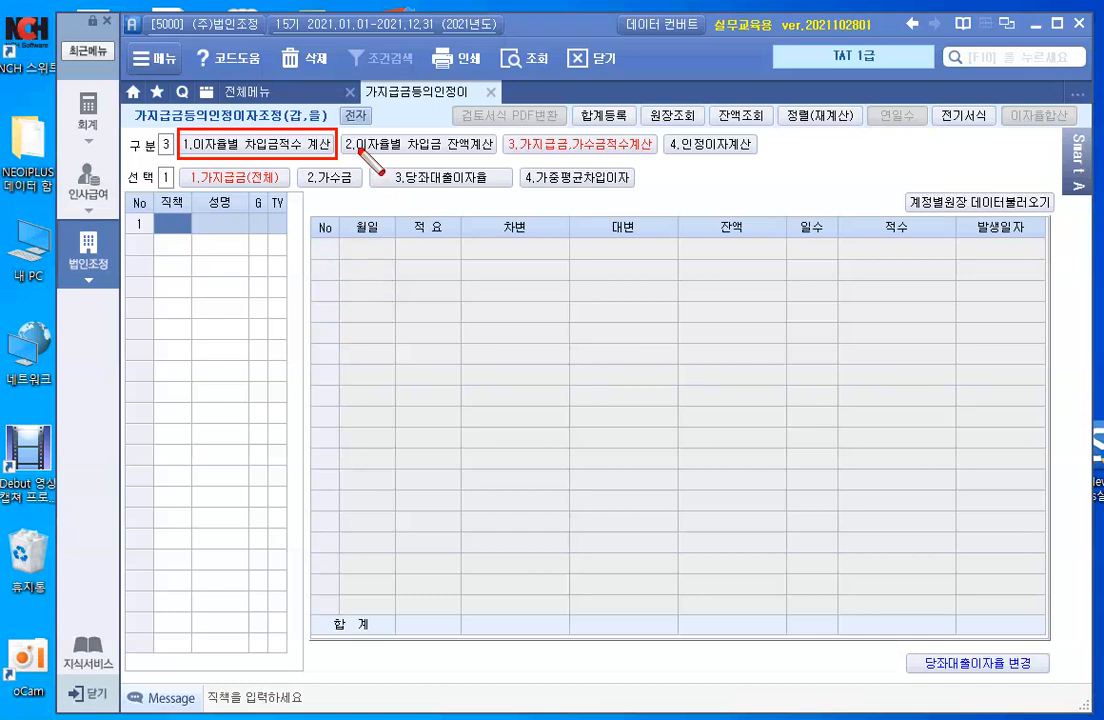
{"action": "left_click_drag", "start_coordinate": [434, 153], "coordinate": [657, 160]}
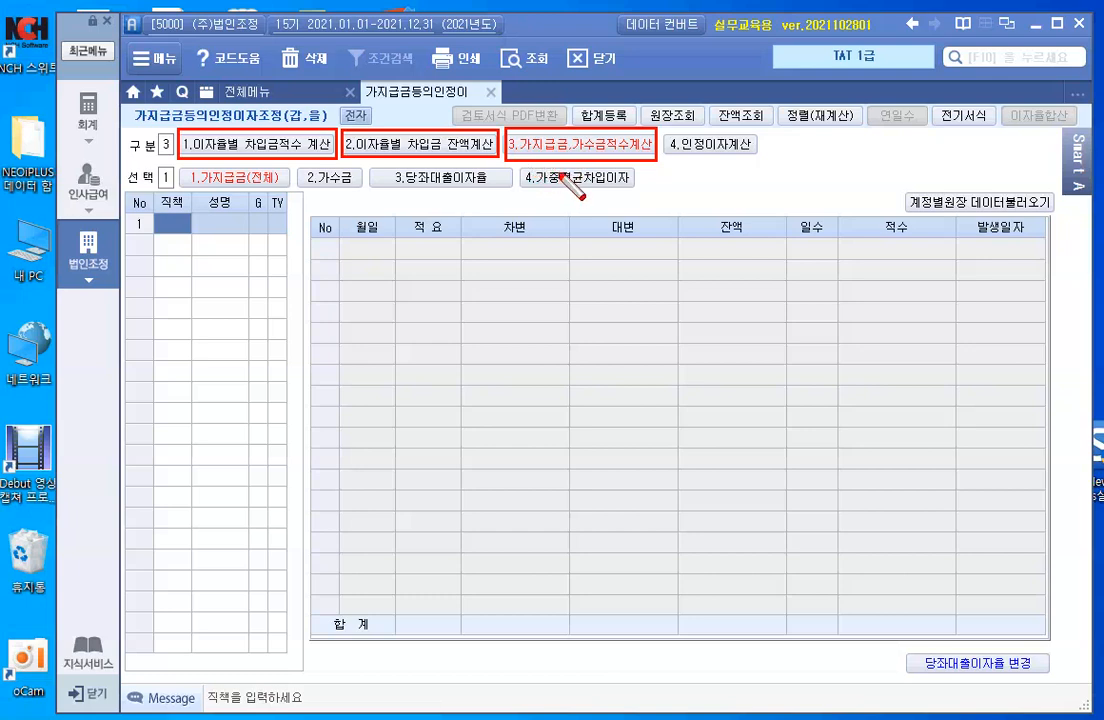
{"action": "key", "text": "Escape"}
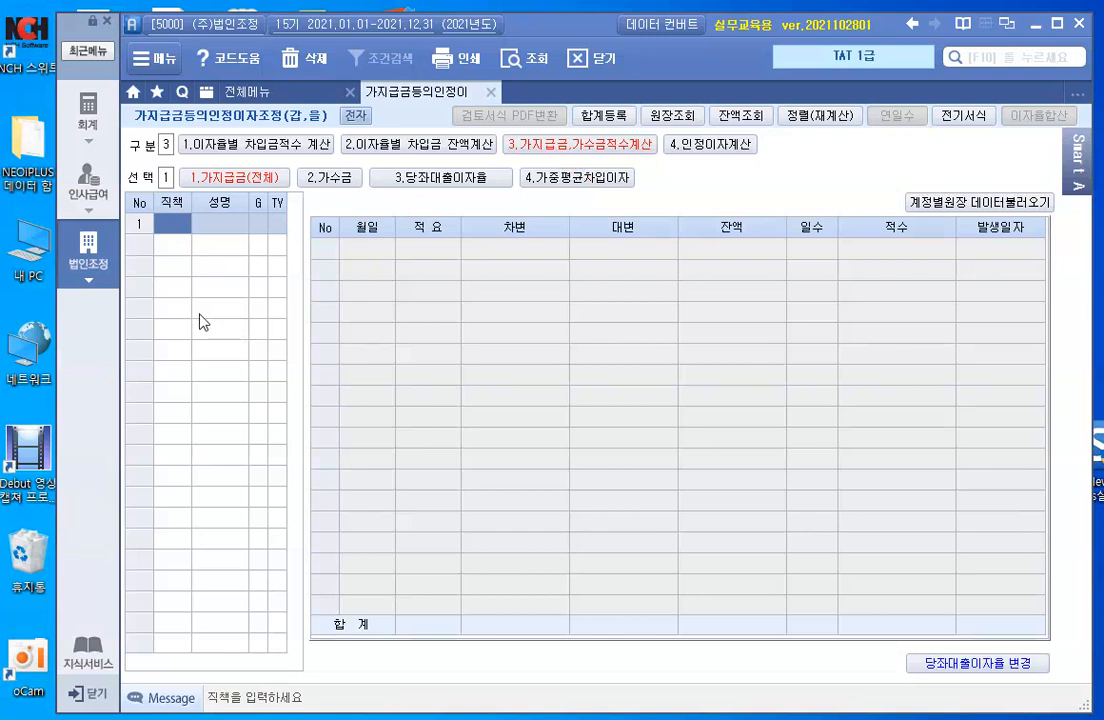
- Enter 대표이사 as row 1 with the CEO's name and G code 0, then reselect that row
{"action": "type", "text": "대표이사"}
{"action": "key", "text": "Return"}
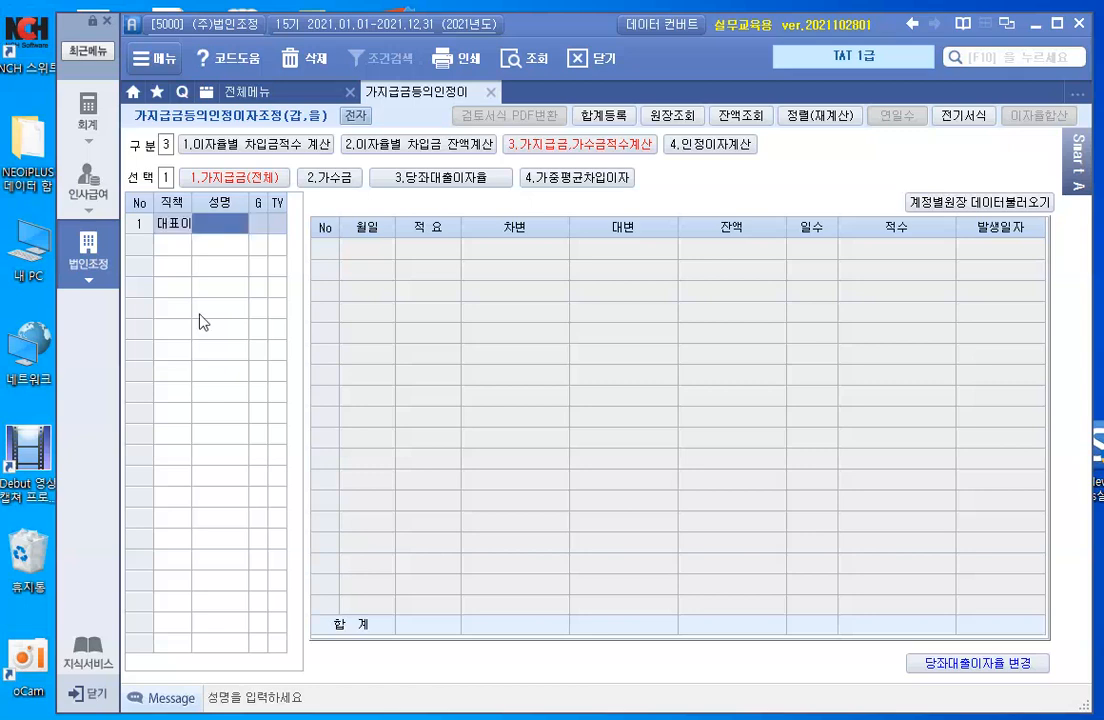
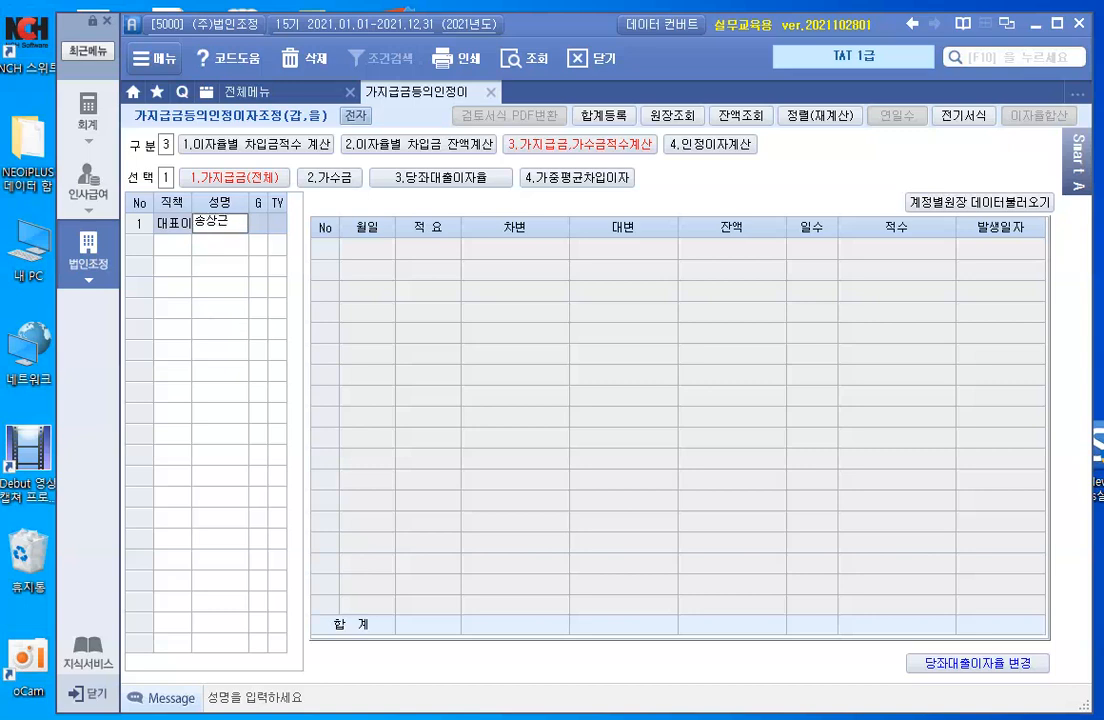
{"action": "key", "text": "Return"}
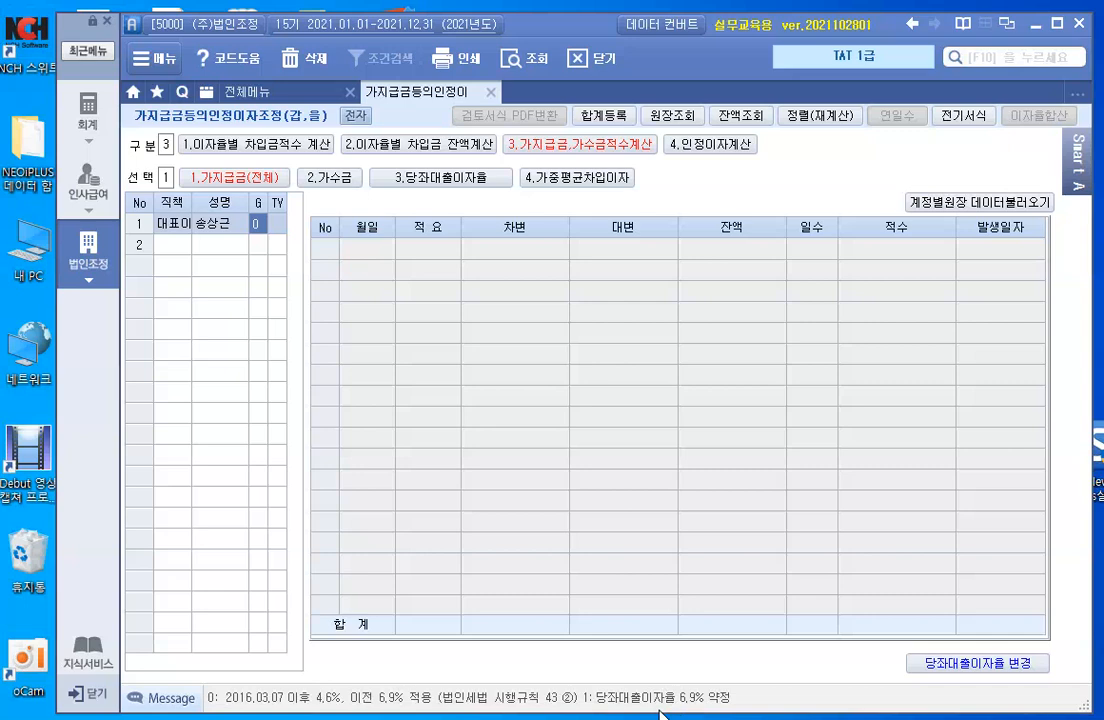
{"action": "key", "text": "Return"}
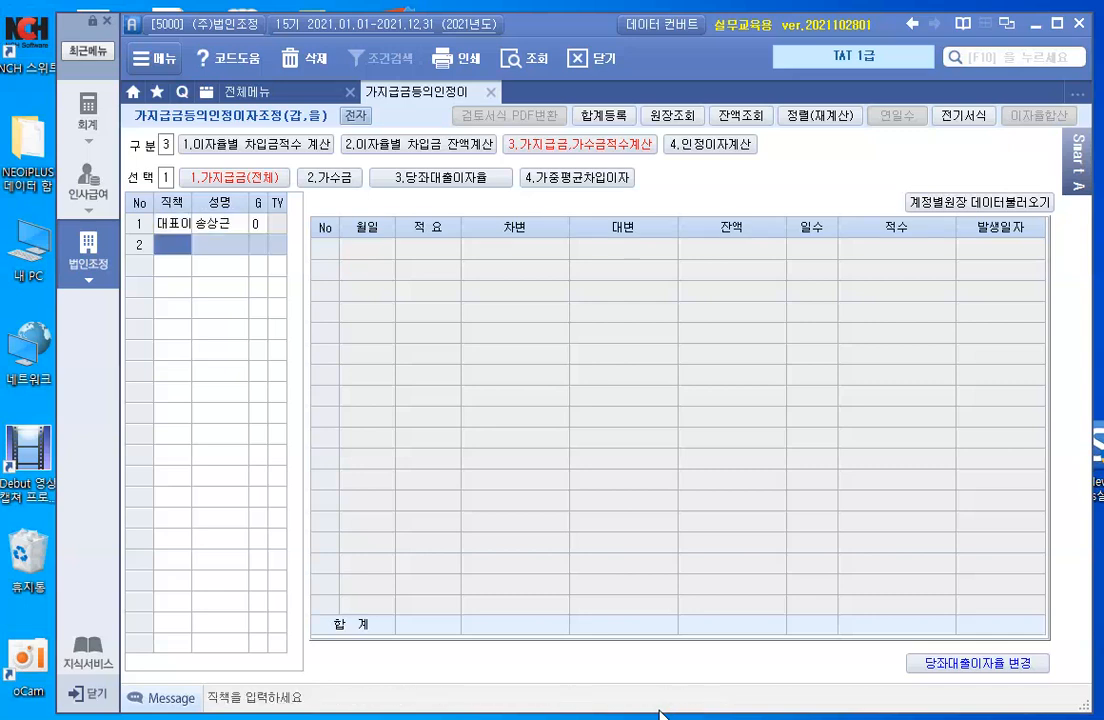
{"action": "left_click", "coordinate": [233, 226]}
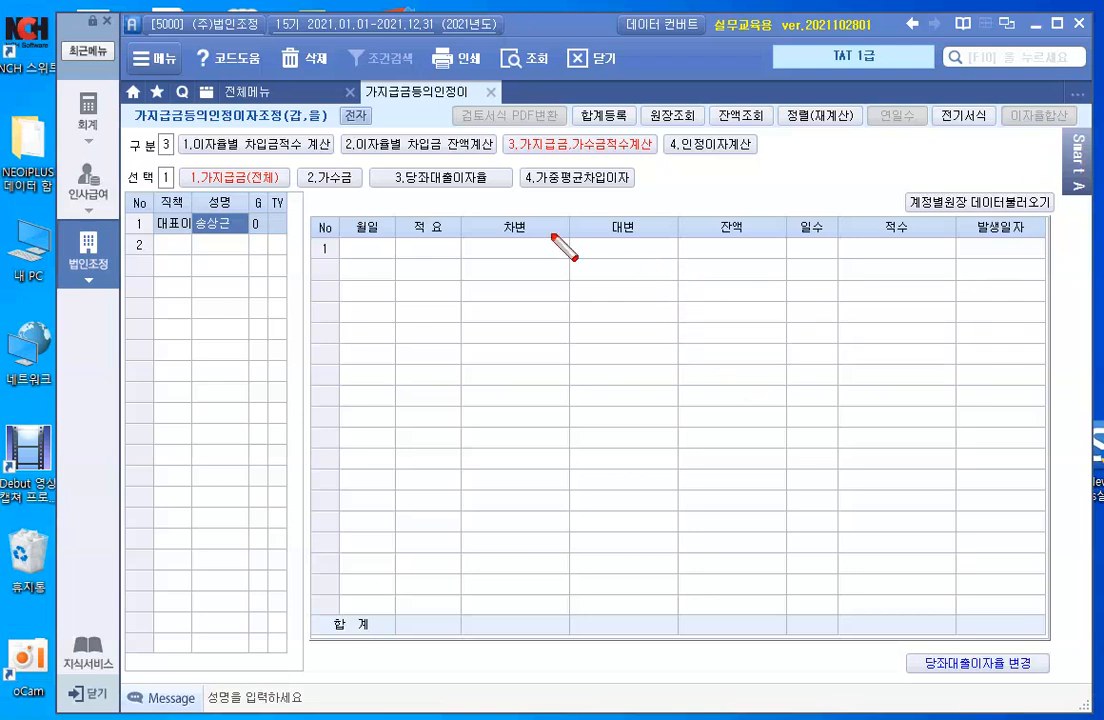
- Pull the 대표이사's 가지급금 entries via 계정별원장 데이터불러오기
{"action": "mouse_move", "coordinate": [387, 166]}
{"action": "left_mouse_down"}
{"action": "mouse_move", "coordinate": [453, 197]}
{"action": "mouse_move", "coordinate": [634, 196]}
{"action": "left_mouse_up"}
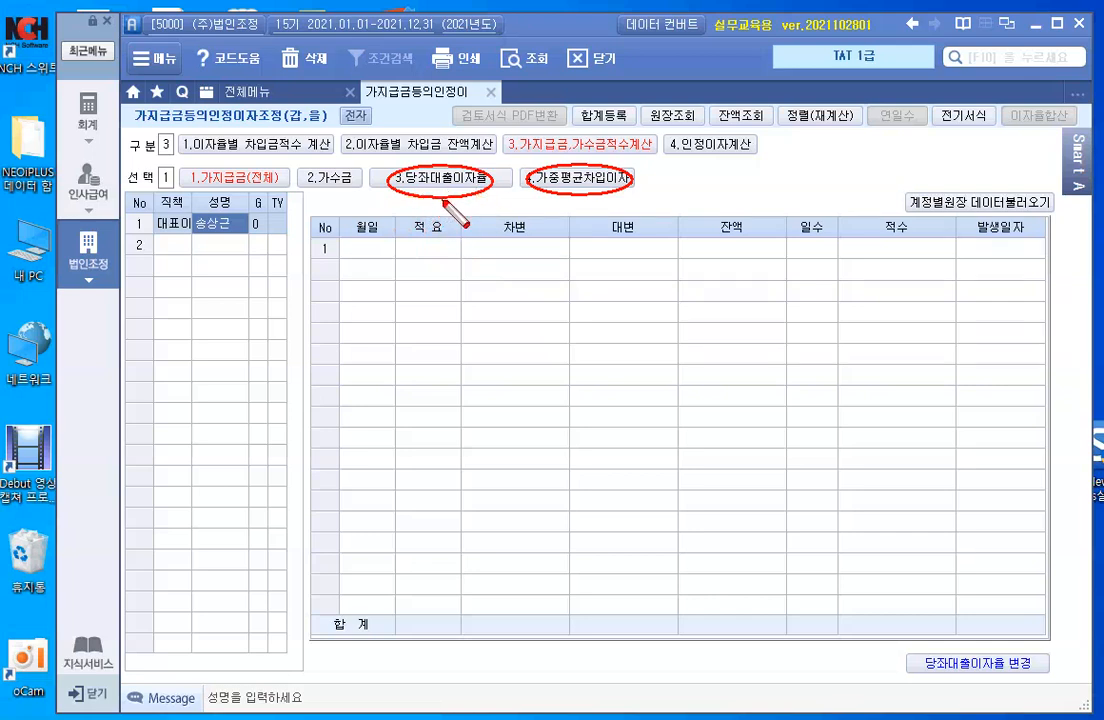
{"action": "key", "text": "Escape"}
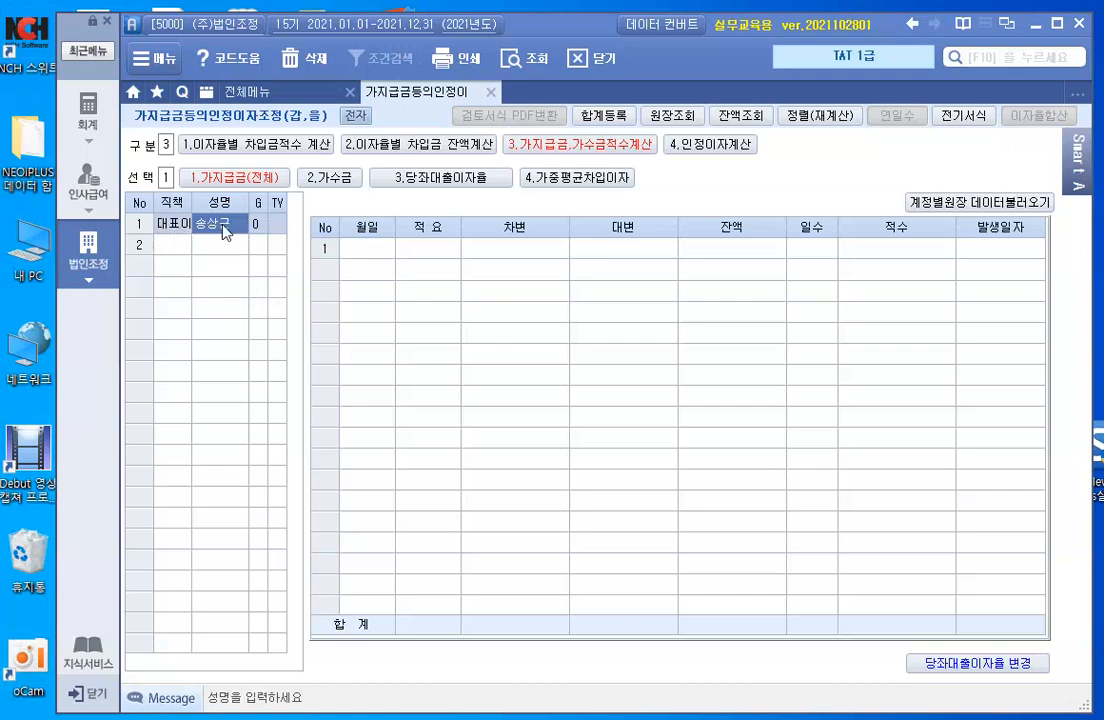
{"action": "left_click", "coordinate": [944, 213]}
- Merge same-date entries and load loans of 40,000,000 and 20,000,000 plus a 60,000,000 repayment
{"action": "left_click", "coordinate": [572, 432]}
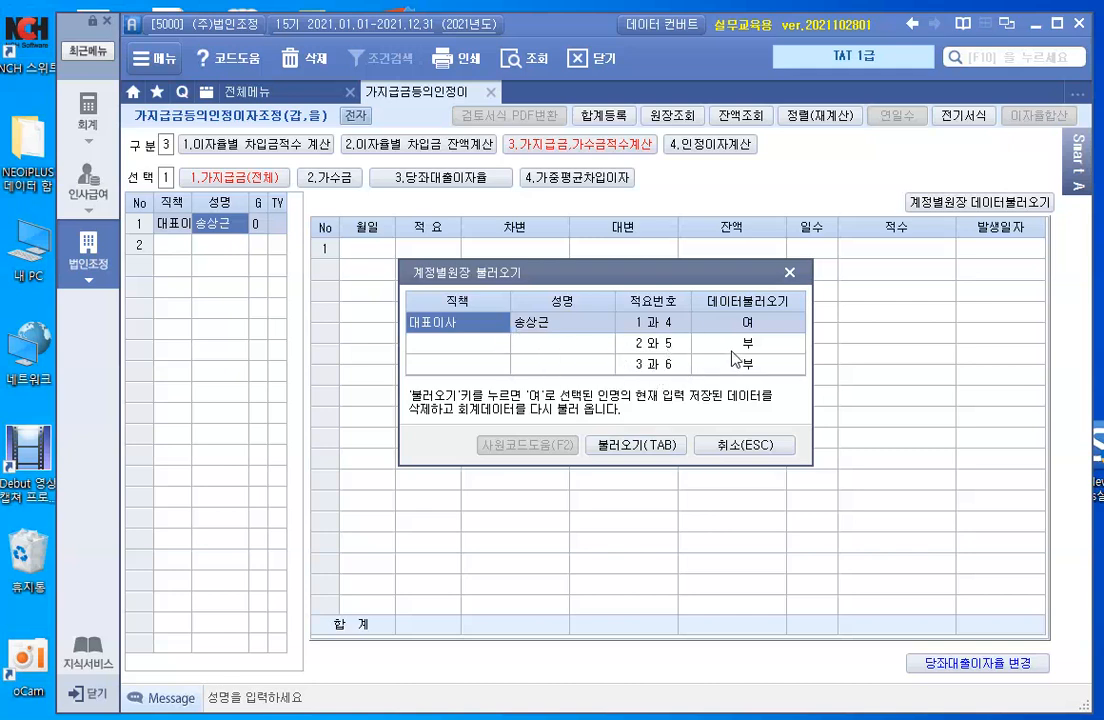
{"action": "left_click", "coordinate": [636, 446]}
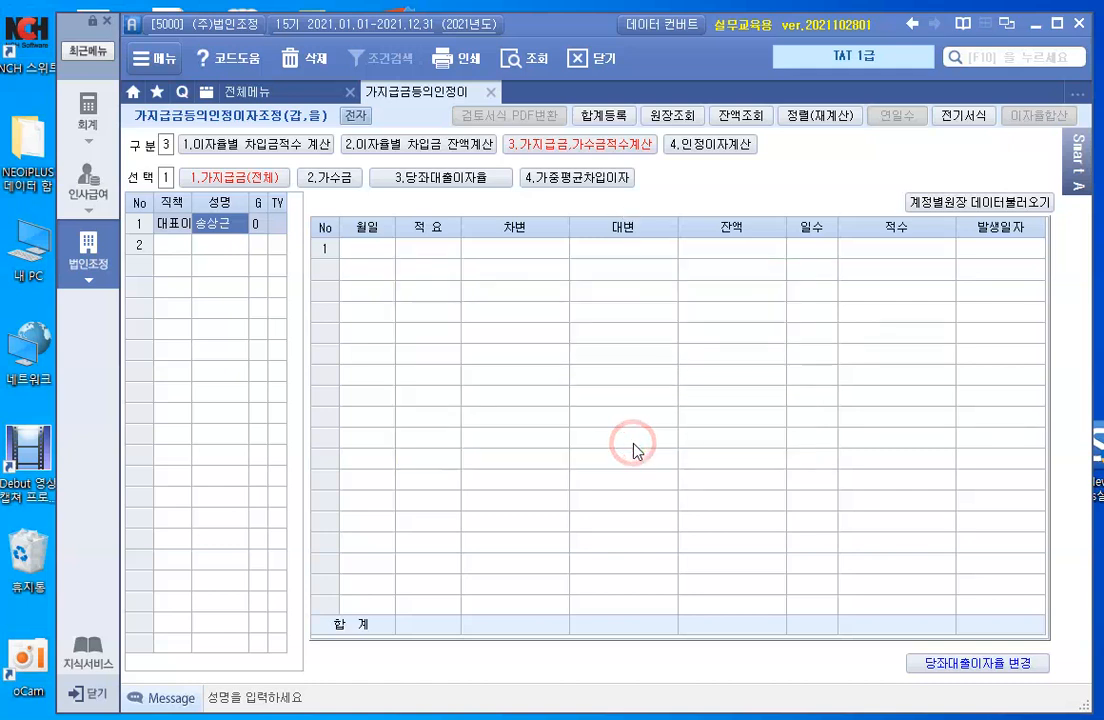
{"action": "left_click", "coordinate": [172, 226]}
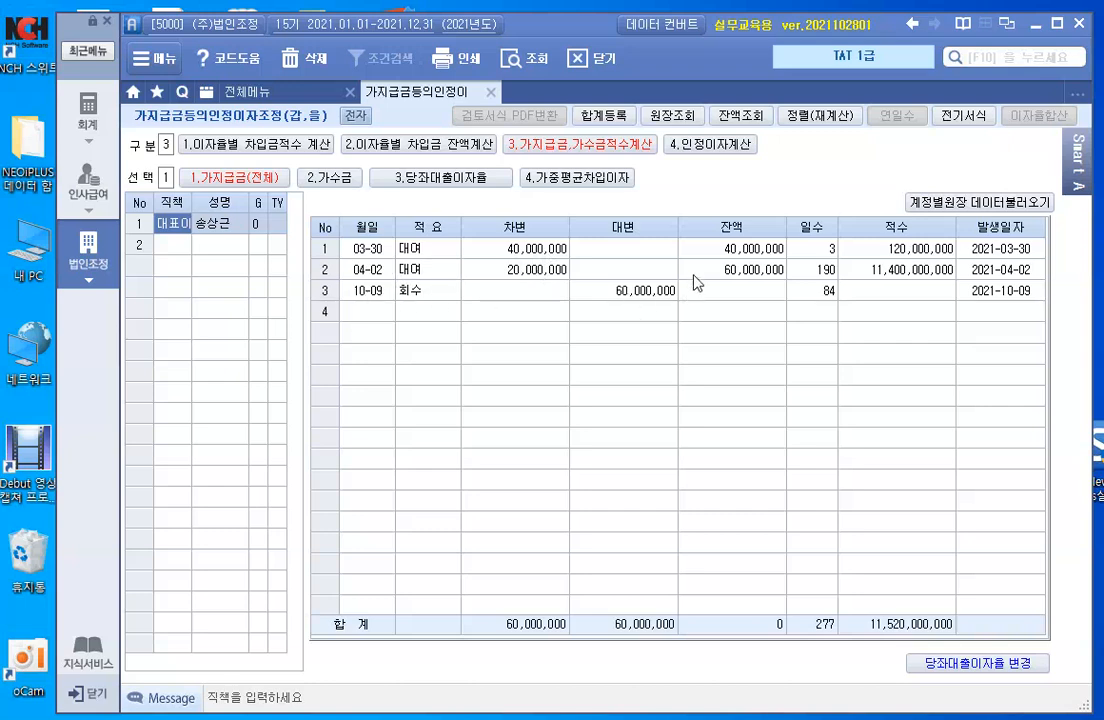
{"action": "left_click", "coordinate": [550, 250]}
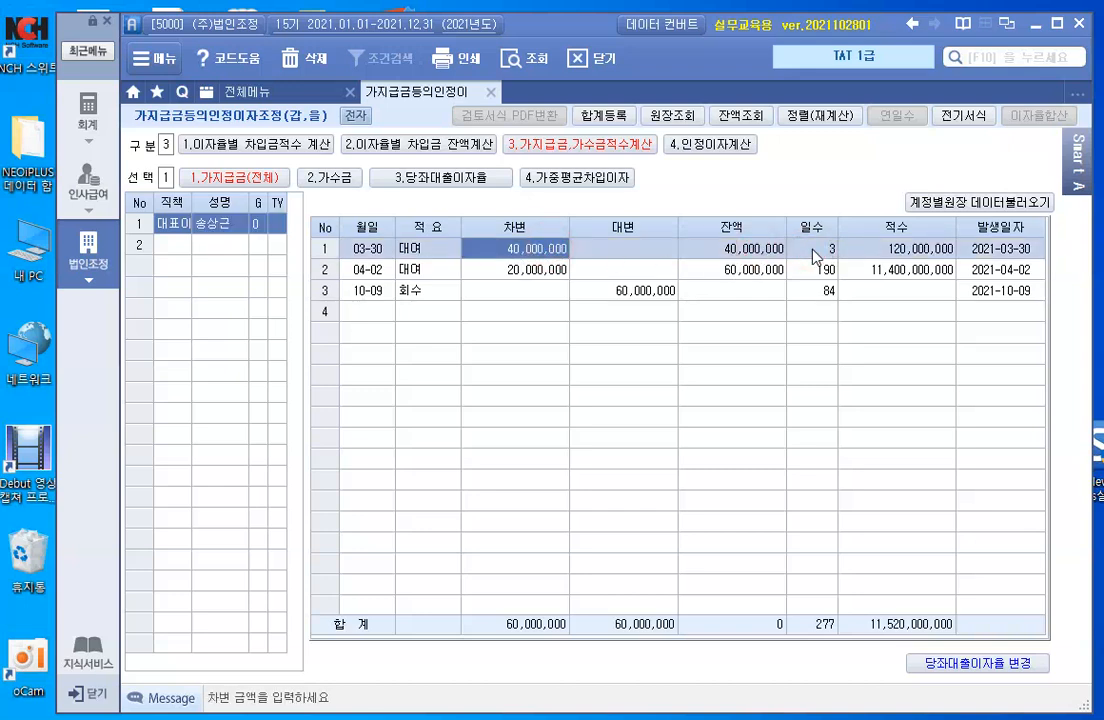
{"action": "left_click", "coordinate": [518, 271]}
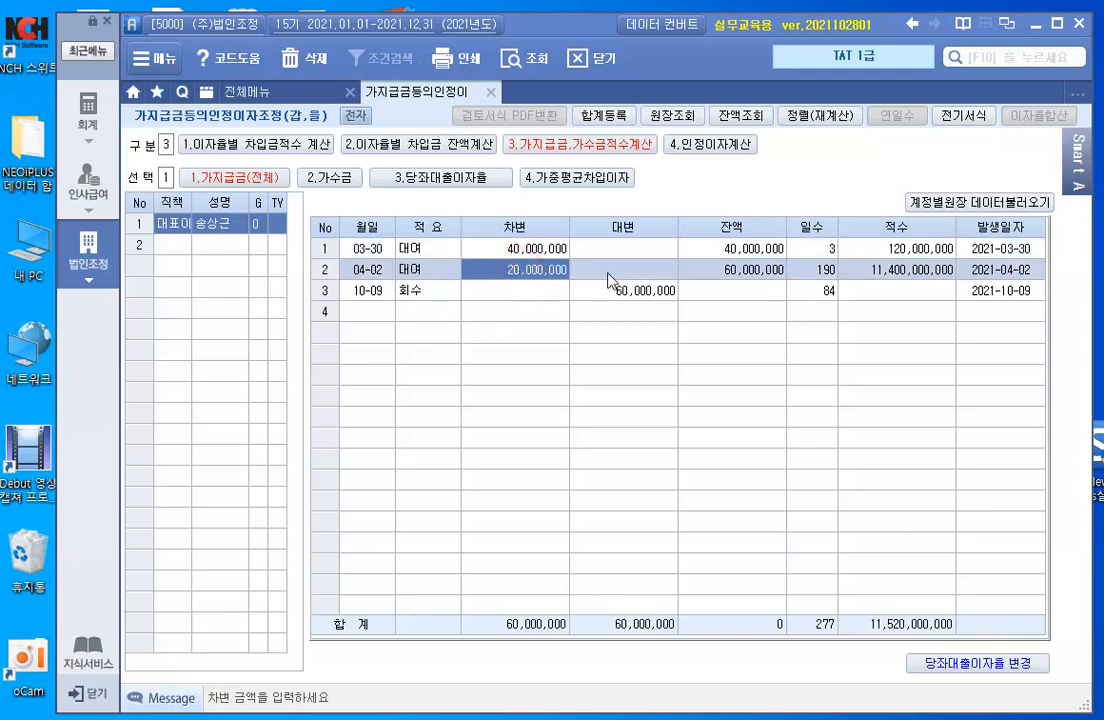
{"action": "left_click", "coordinate": [816, 271]}
{"action": "left_click", "coordinate": [533, 252]}
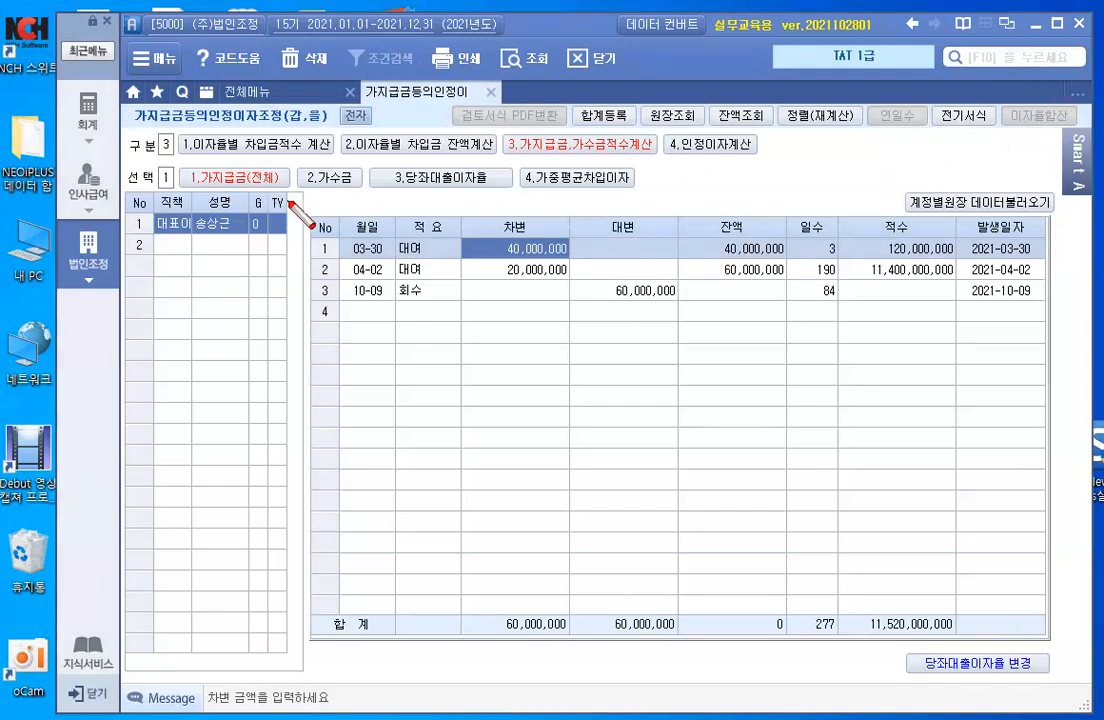
{"action": "left_click_drag", "start_coordinate": [500, 128], "coordinate": [656, 156]}
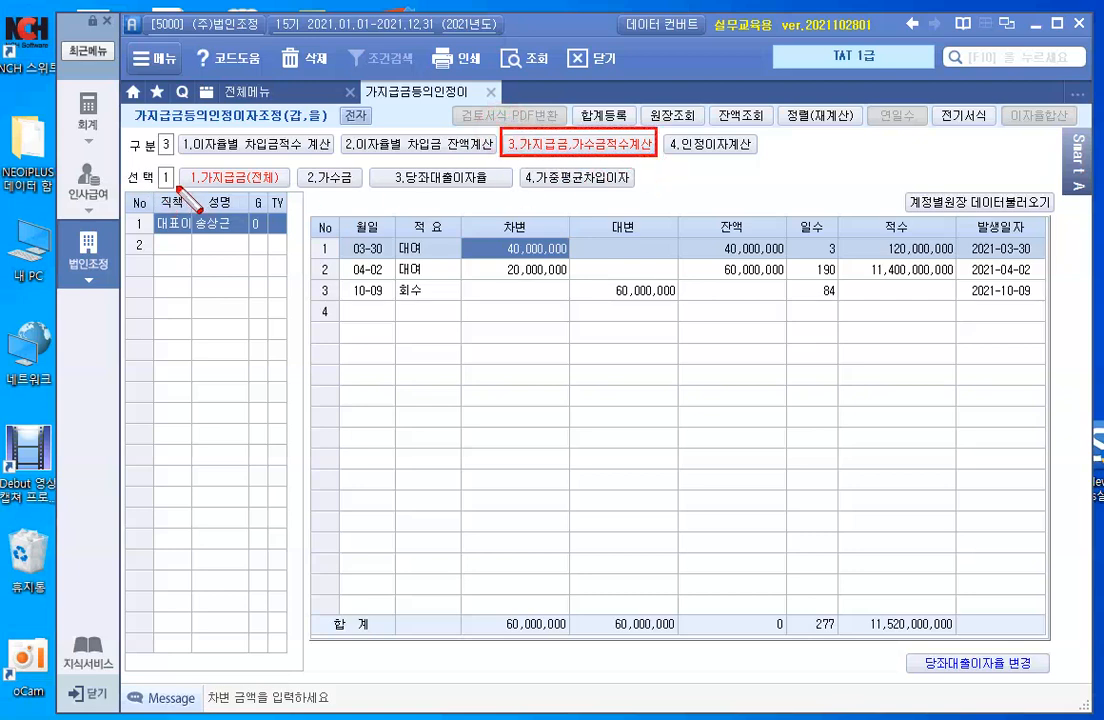
{"action": "mouse_move", "coordinate": [182, 166]}
{"action": "left_mouse_down"}
{"action": "mouse_move", "coordinate": [264, 194]}
{"action": "mouse_move", "coordinate": [357, 190]}
{"action": "left_mouse_up"}
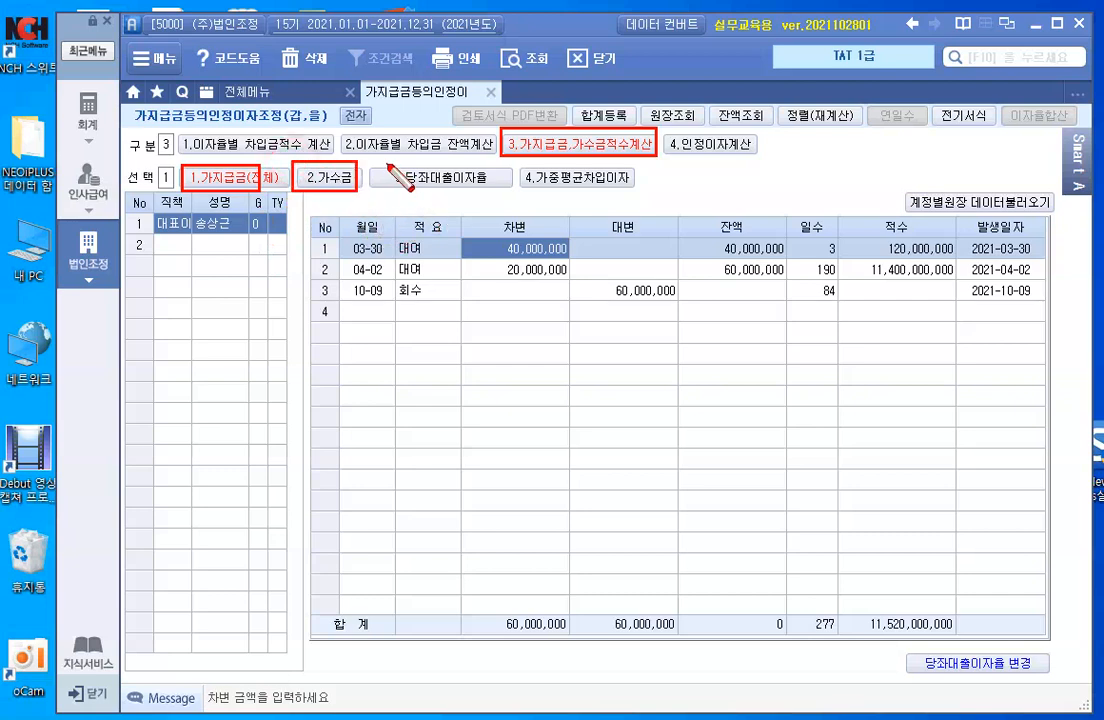
{"action": "mouse_move", "coordinate": [387, 163]}
{"action": "left_mouse_down"}
{"action": "mouse_move", "coordinate": [447, 190]}
{"action": "mouse_move", "coordinate": [493, 193]}
{"action": "left_mouse_up"}
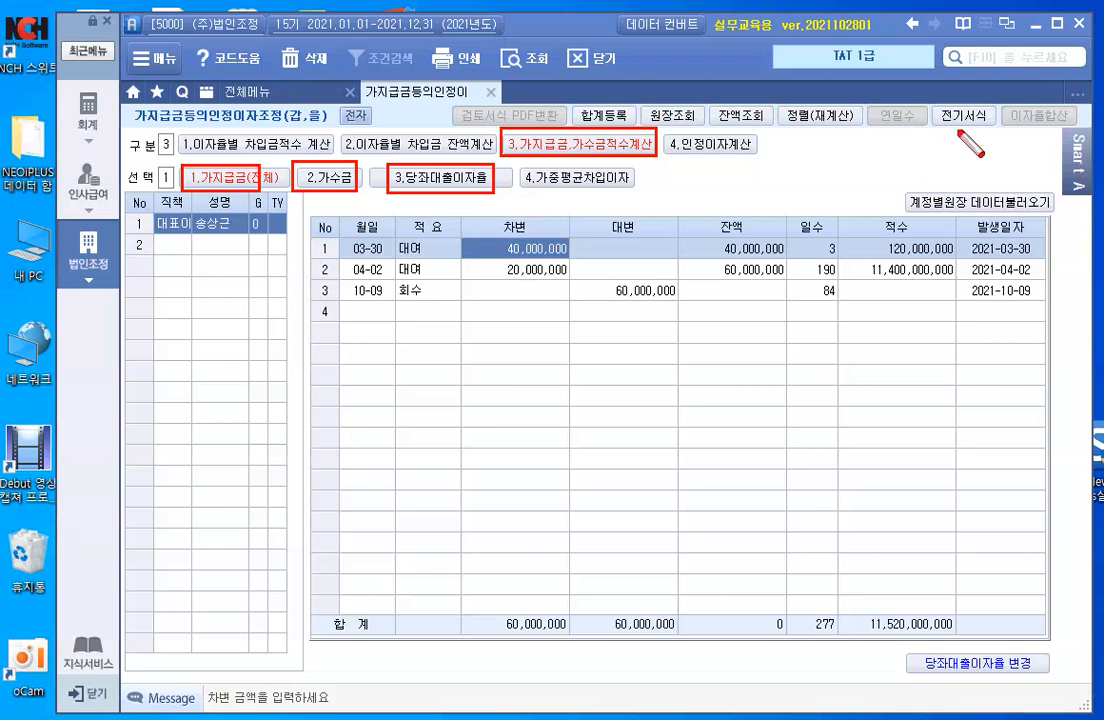
{"action": "mouse_move", "coordinate": [598, 167]}
{"action": "left_mouse_down"}
{"action": "mouse_move", "coordinate": [563, 199]}
{"action": "mouse_move", "coordinate": [598, 199]}
{"action": "left_mouse_up"}
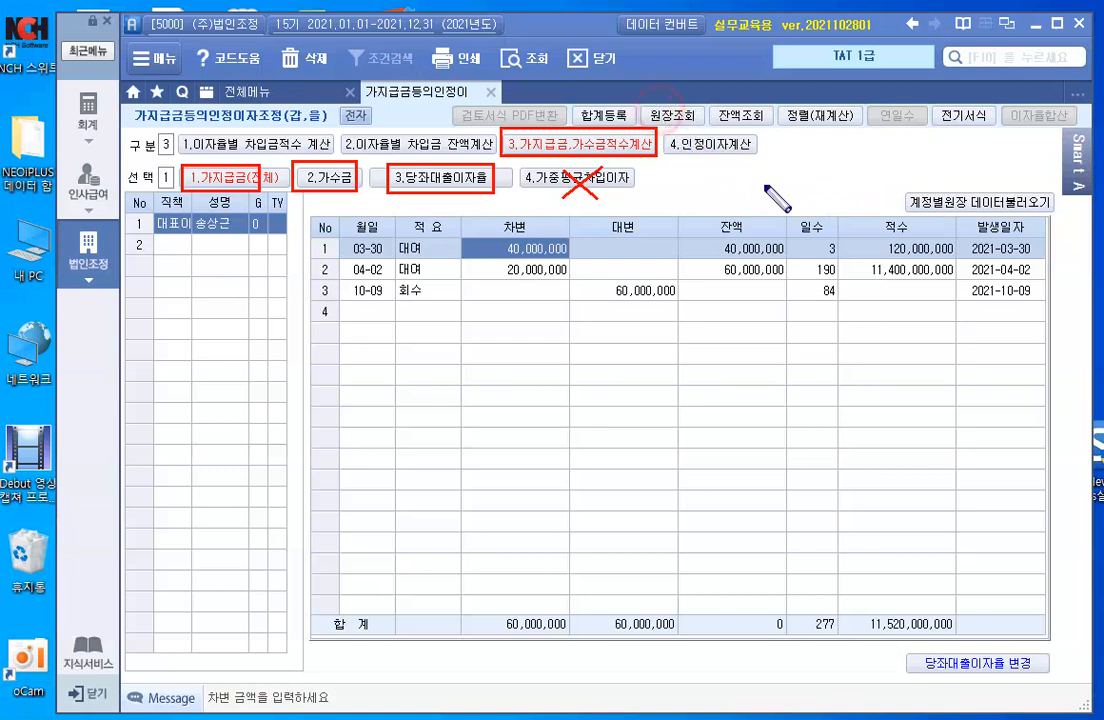
{"action": "left_click_drag", "start_coordinate": [771, 189], "coordinate": [770, 186]}
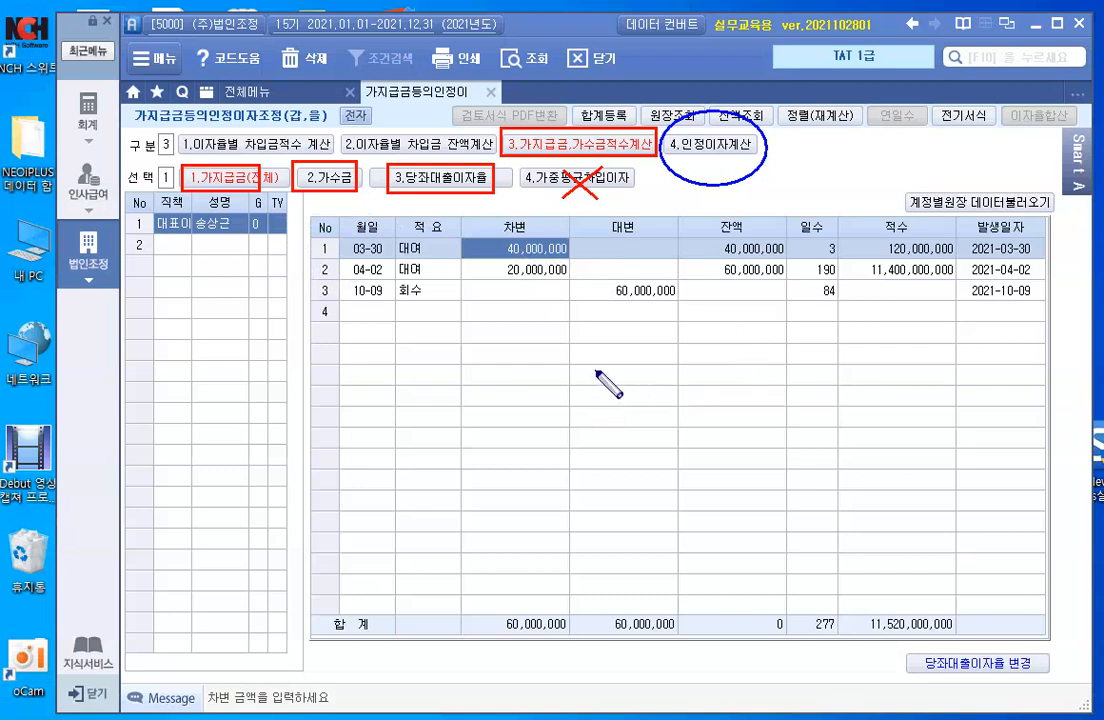
{"action": "key", "text": "Escape"}
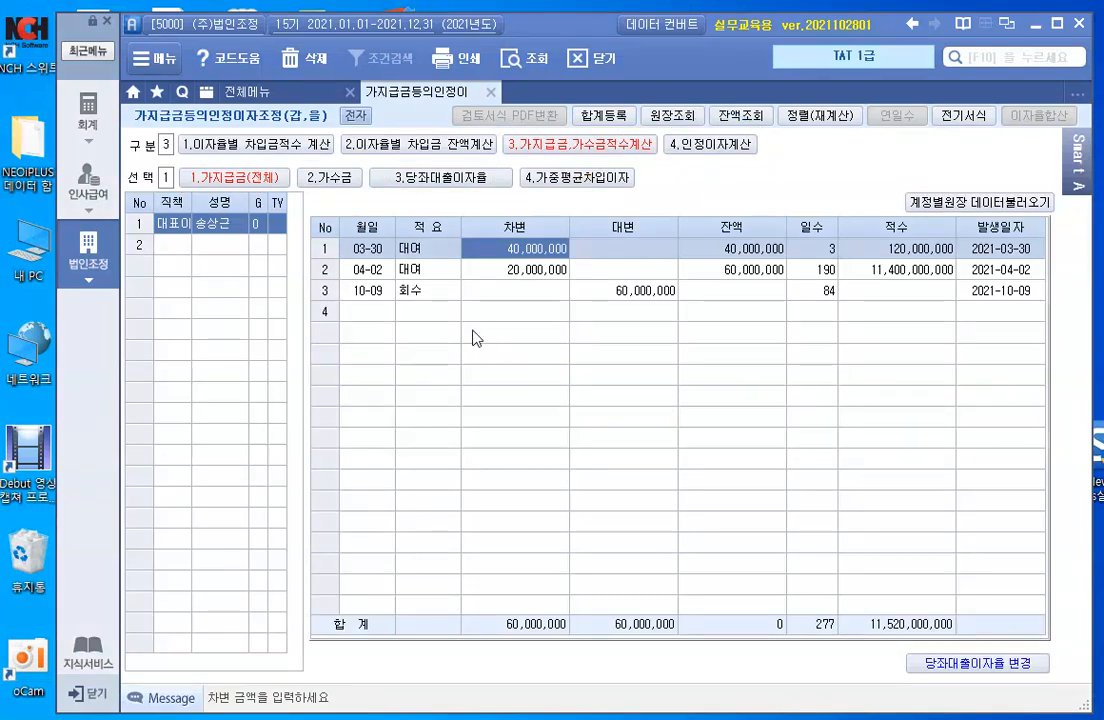
- Show the 가수금 table with the 11-01 일시가수 credit of 10,000,000, 적수 610,000,000
{"action": "left_click", "coordinate": [334, 180]}
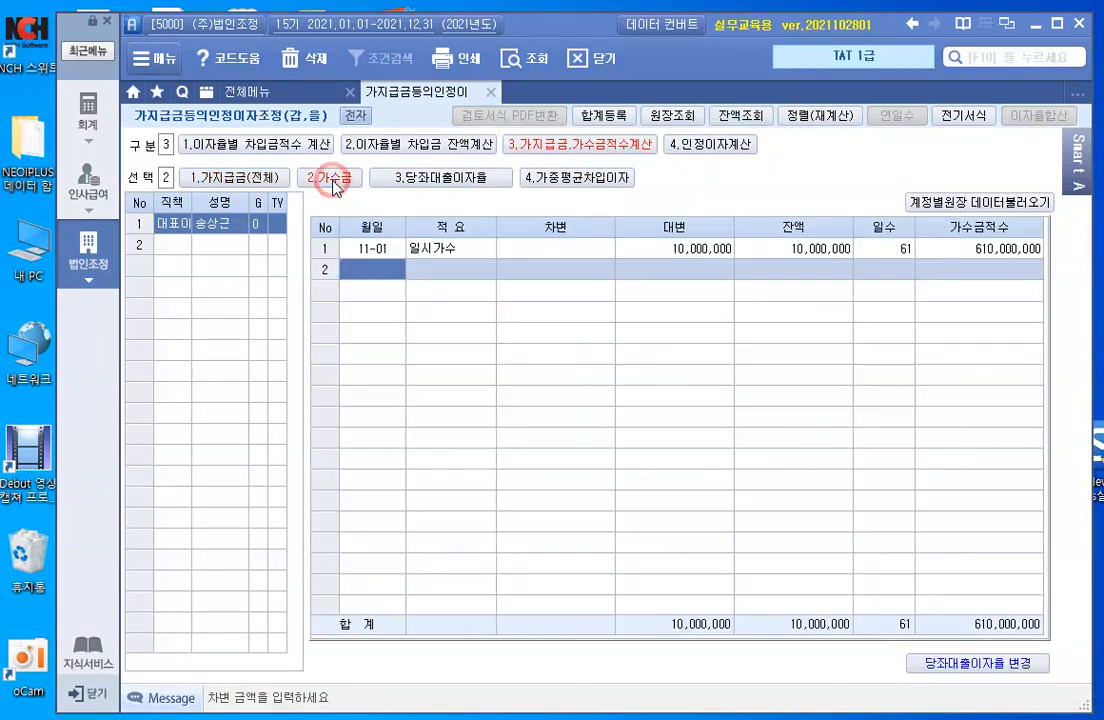
{"action": "left_click", "coordinate": [418, 250]}
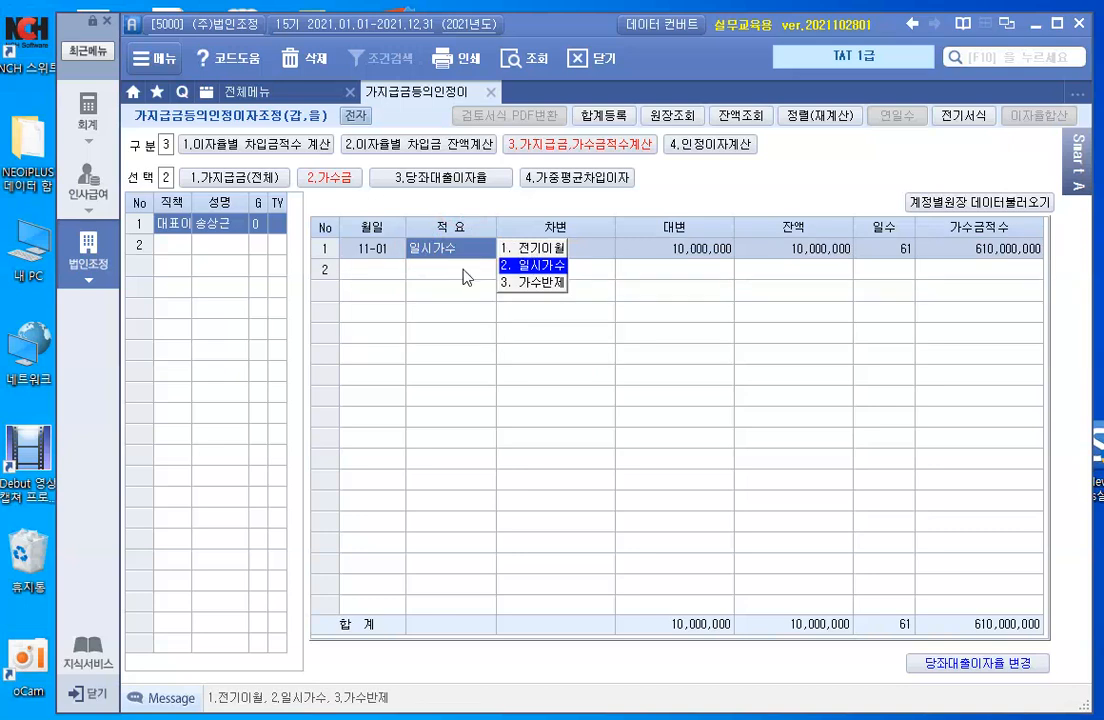
{"action": "left_click", "coordinate": [663, 258]}
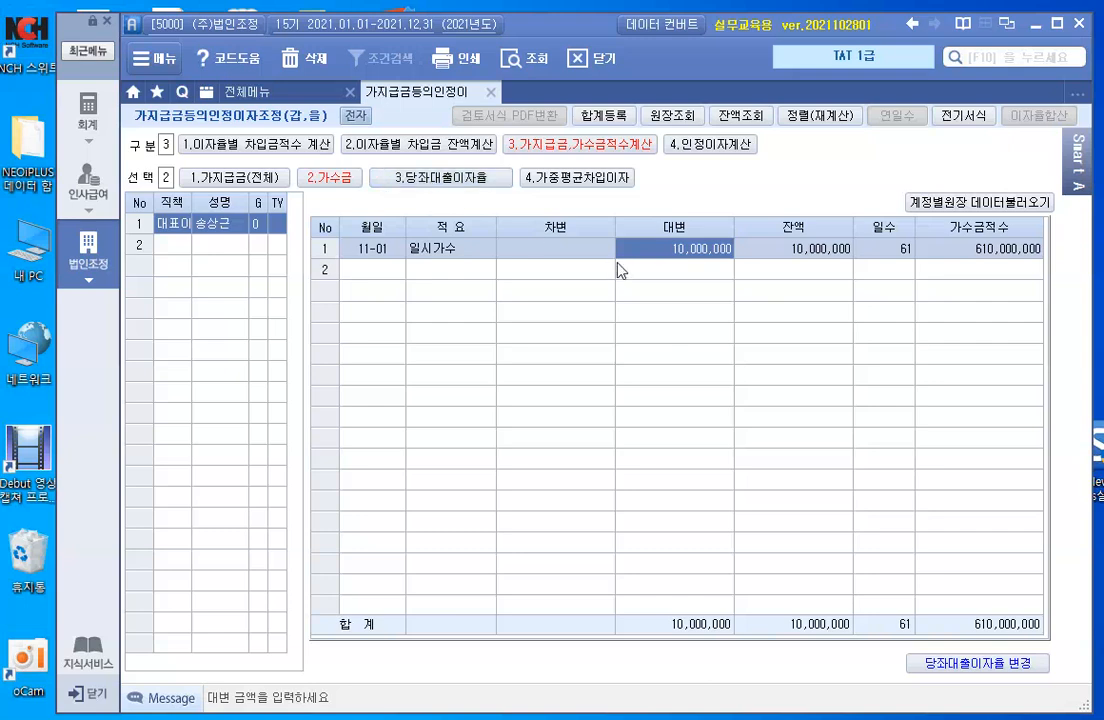
- Load the 대표이사's loans and repayments into the 당좌대출이자율 sheet, 적수 11,520,000,000
{"action": "left_click", "coordinate": [436, 183]}
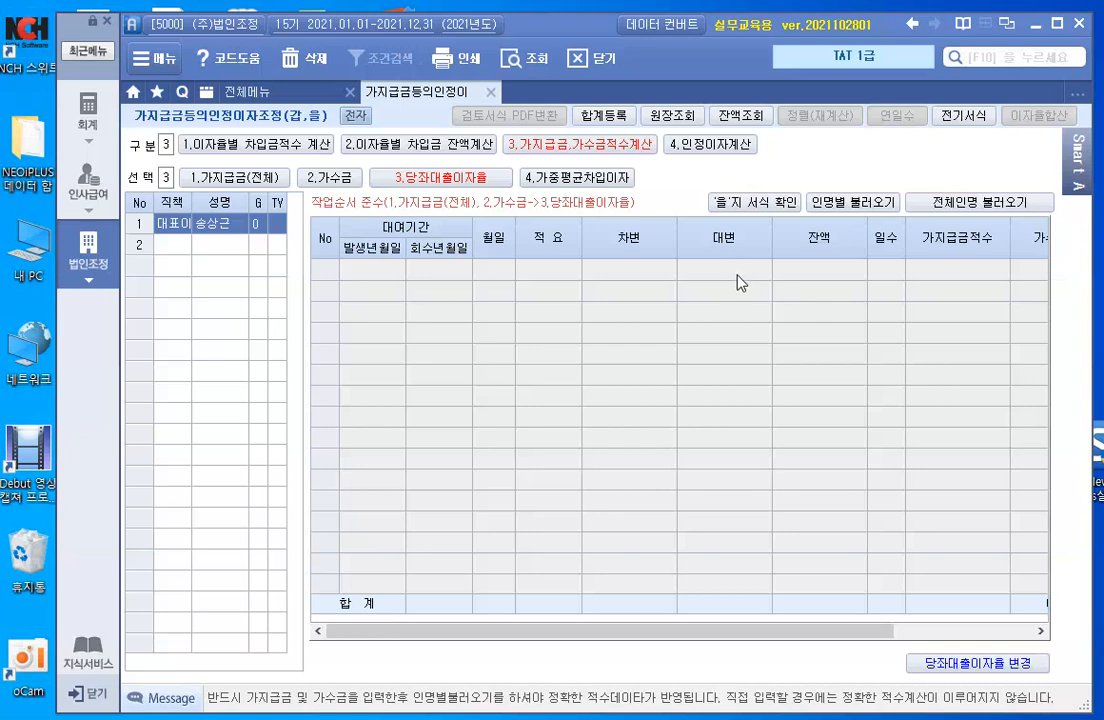
{"action": "left_click", "coordinate": [860, 208]}
{"action": "left_click", "coordinate": [558, 438]}
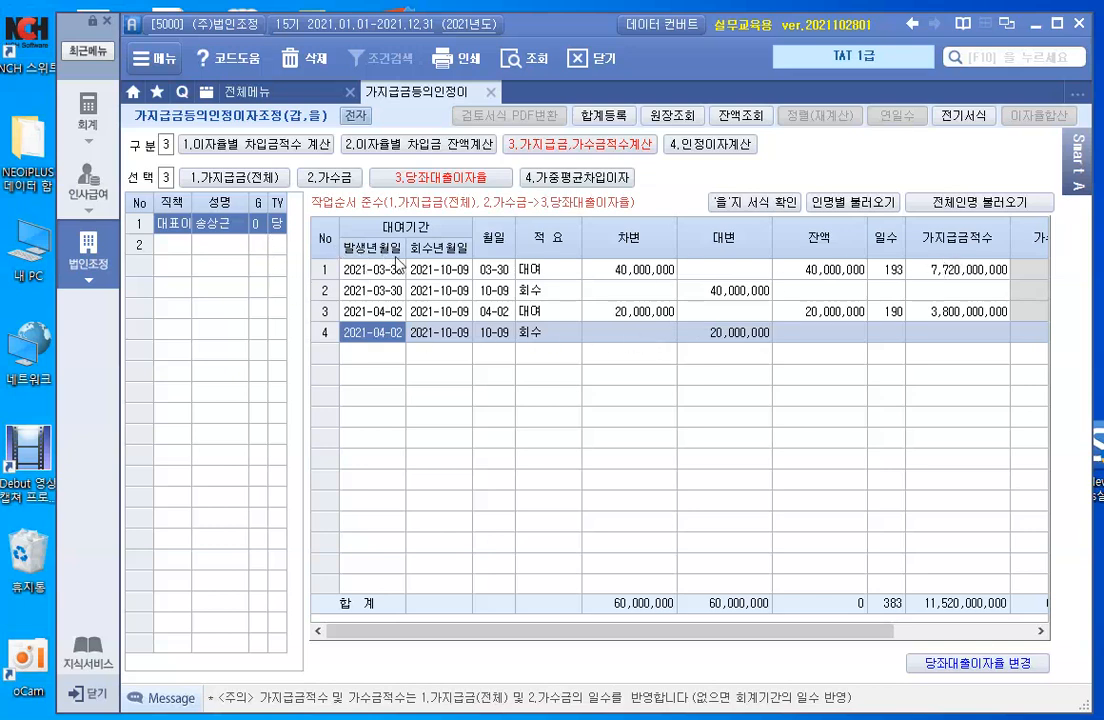
{"action": "left_click_drag", "start_coordinate": [618, 630], "coordinate": [642, 648]}
- Open 4.인정이자계산 and enlarge the window so the total row is visible
{"action": "left_click", "coordinate": [706, 145]}
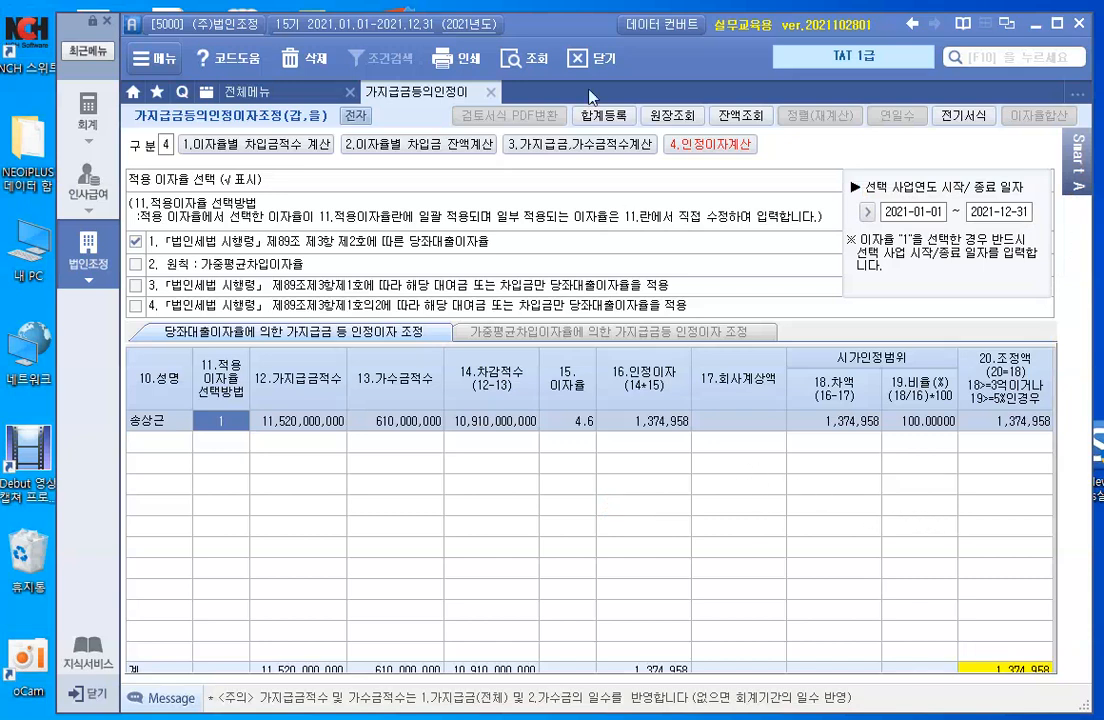
{"action": "left_click_drag", "start_coordinate": [573, 30], "coordinate": [573, 19]}
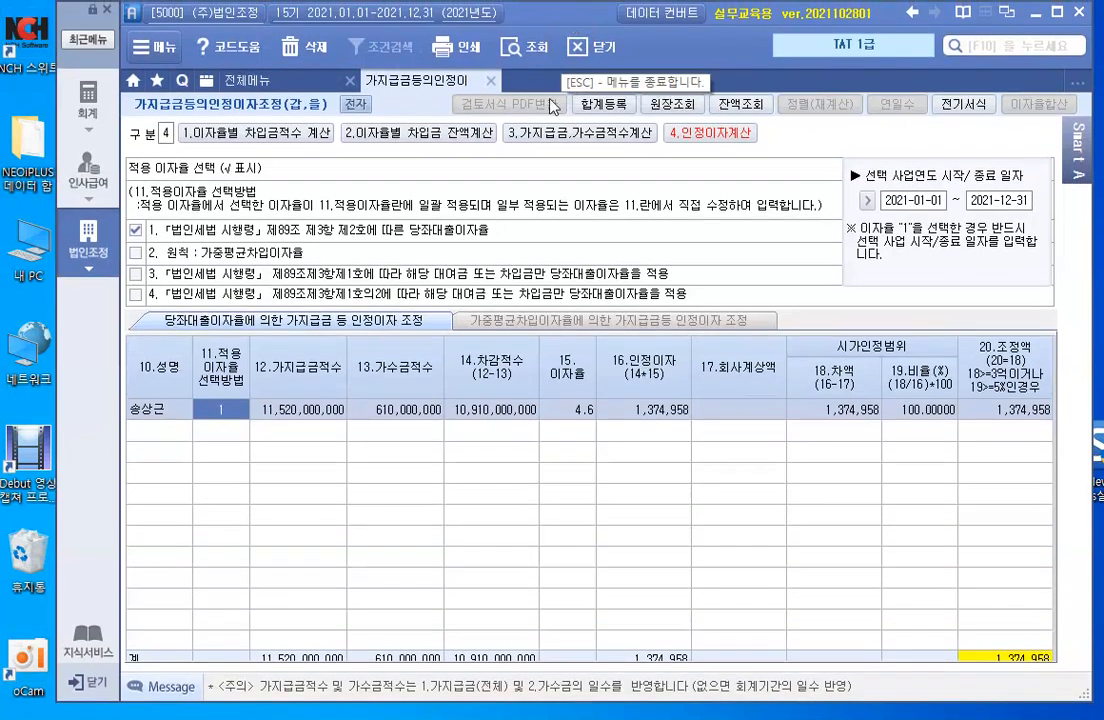
{"action": "left_click", "coordinate": [407, 410]}
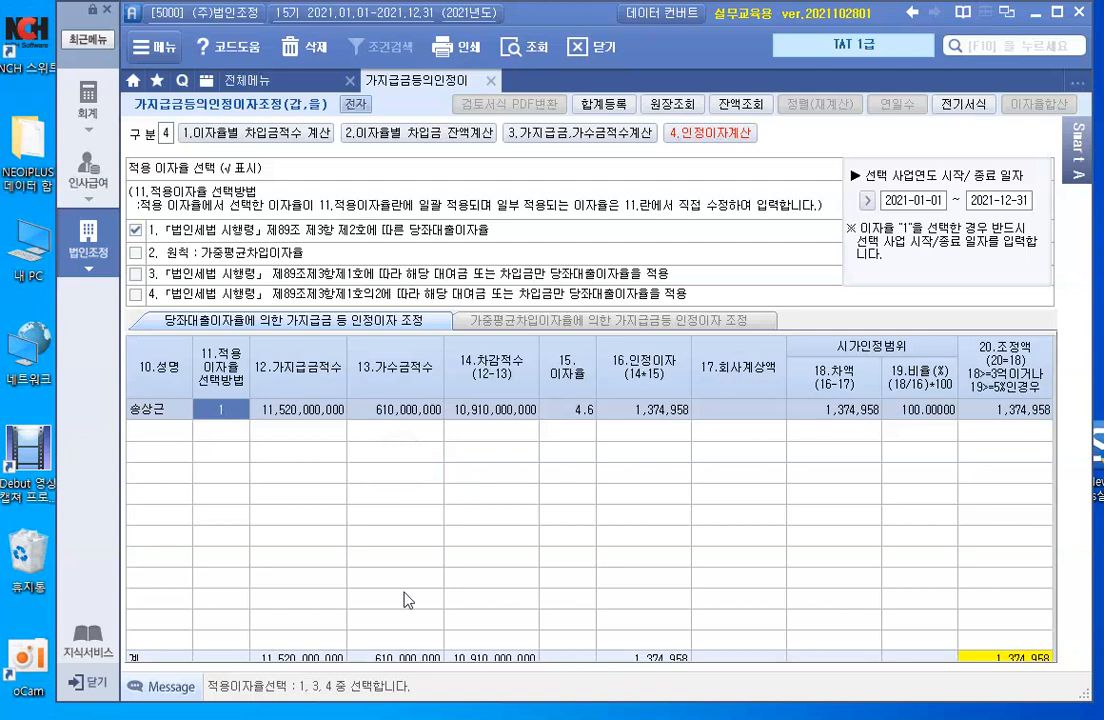
{"action": "left_click_drag", "start_coordinate": [453, 713], "coordinate": [453, 719]}
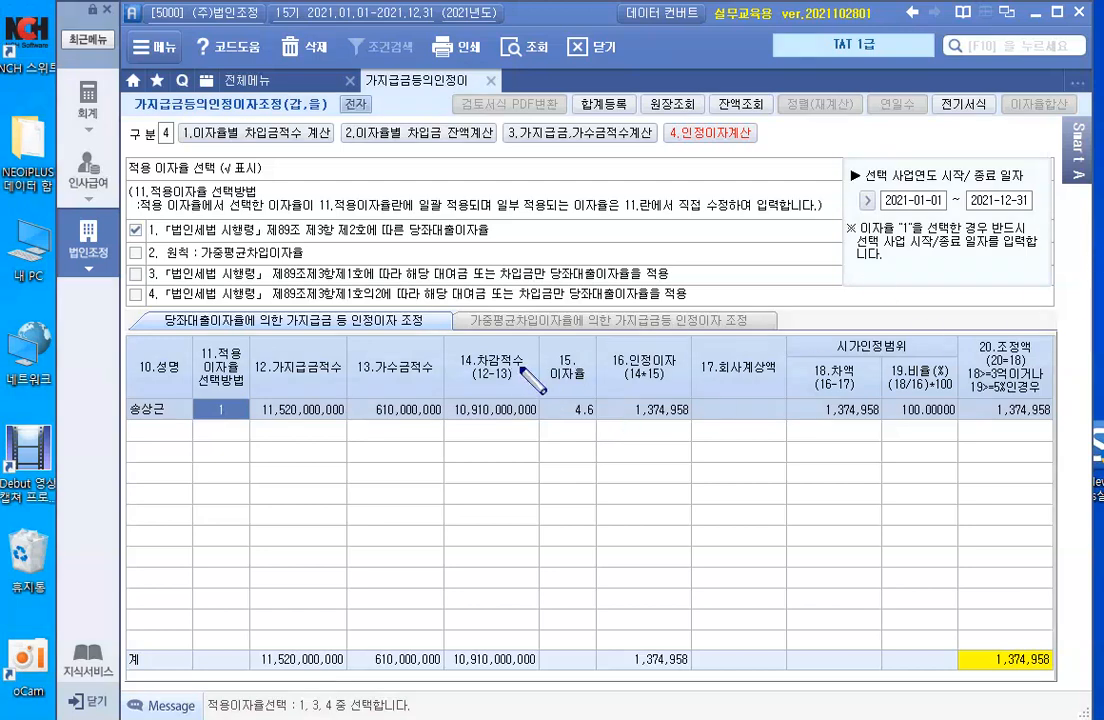
- Highlight the 4.6 interest rate and the 1,374,958 deemed interest
{"action": "mouse_move", "coordinate": [541, 341]}
{"action": "left_mouse_down"}
{"action": "mouse_move", "coordinate": [618, 450]}
{"action": "mouse_move", "coordinate": [597, 432]}
{"action": "left_mouse_up"}
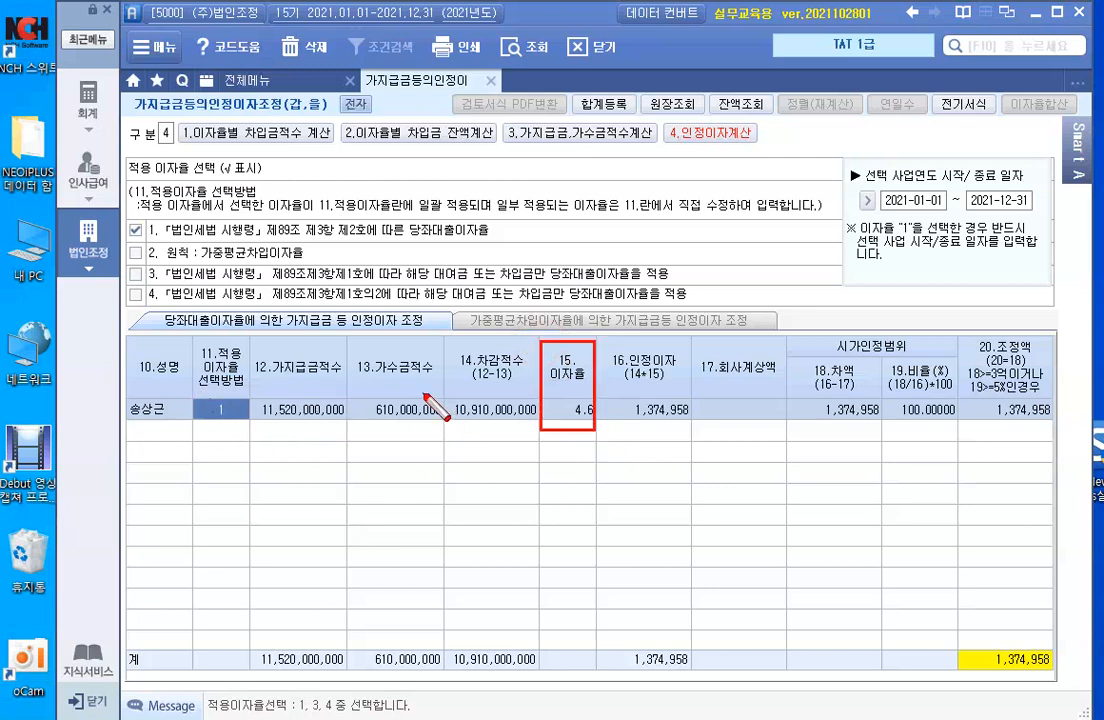
{"action": "mouse_move", "coordinate": [600, 340]}
{"action": "left_mouse_down"}
{"action": "mouse_move", "coordinate": [660, 420]}
{"action": "mouse_move", "coordinate": [690, 424]}
{"action": "left_mouse_up"}
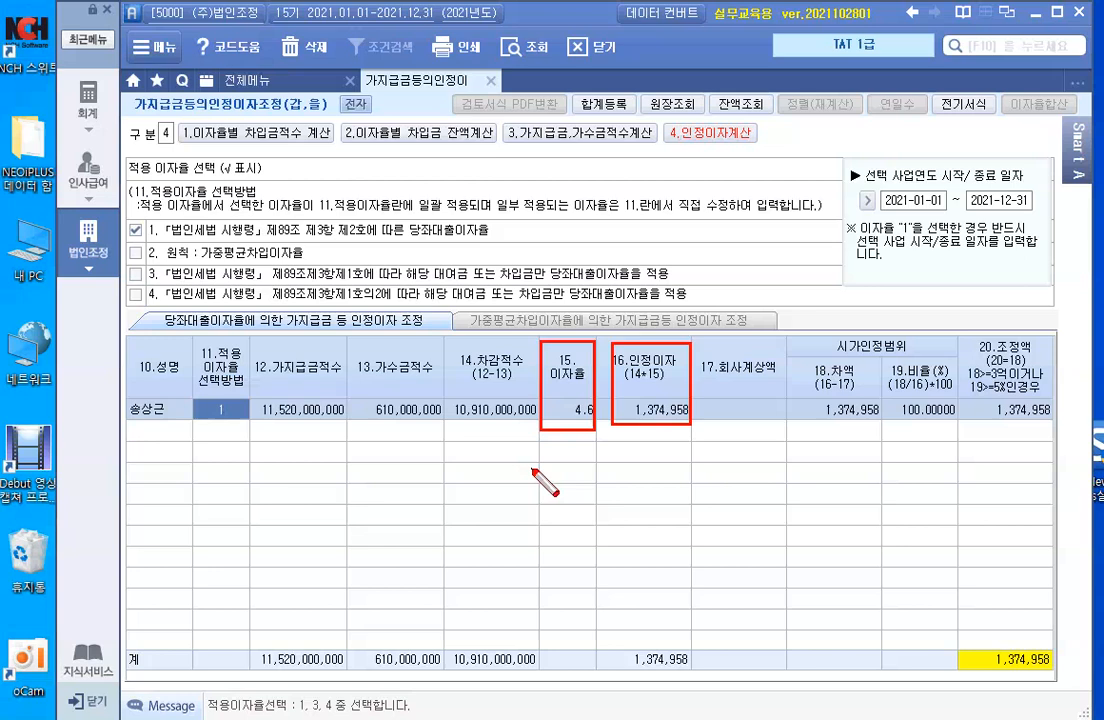
{"action": "key", "text": "Escape"}
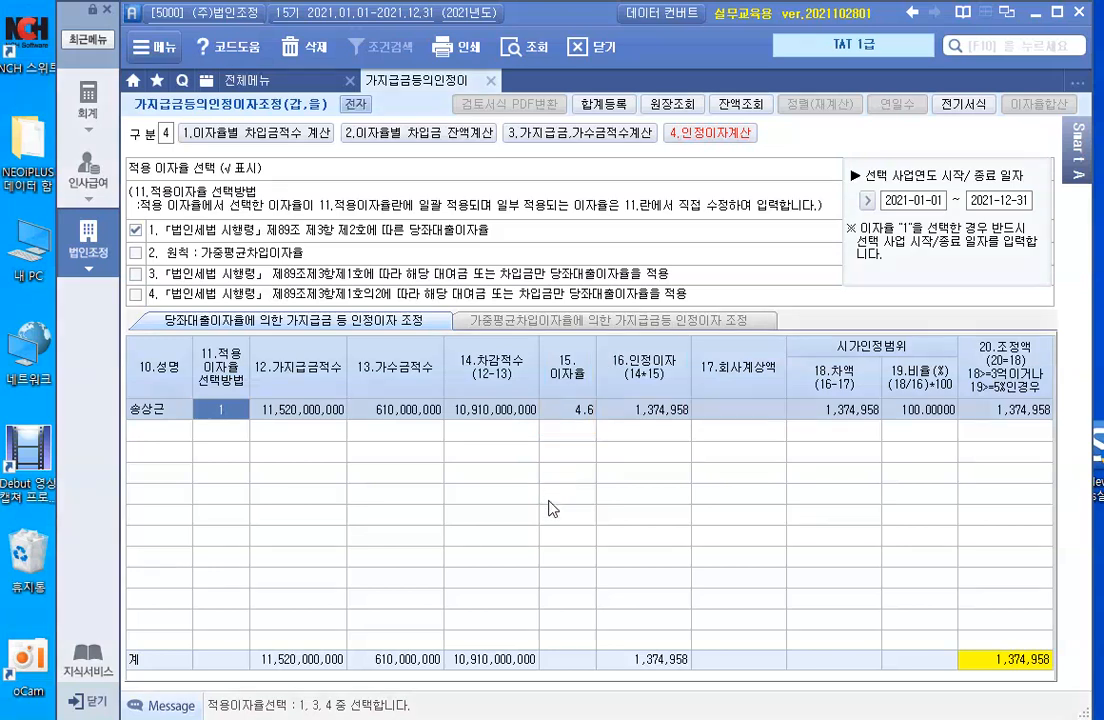
{"action": "left_click", "coordinate": [672, 105]}
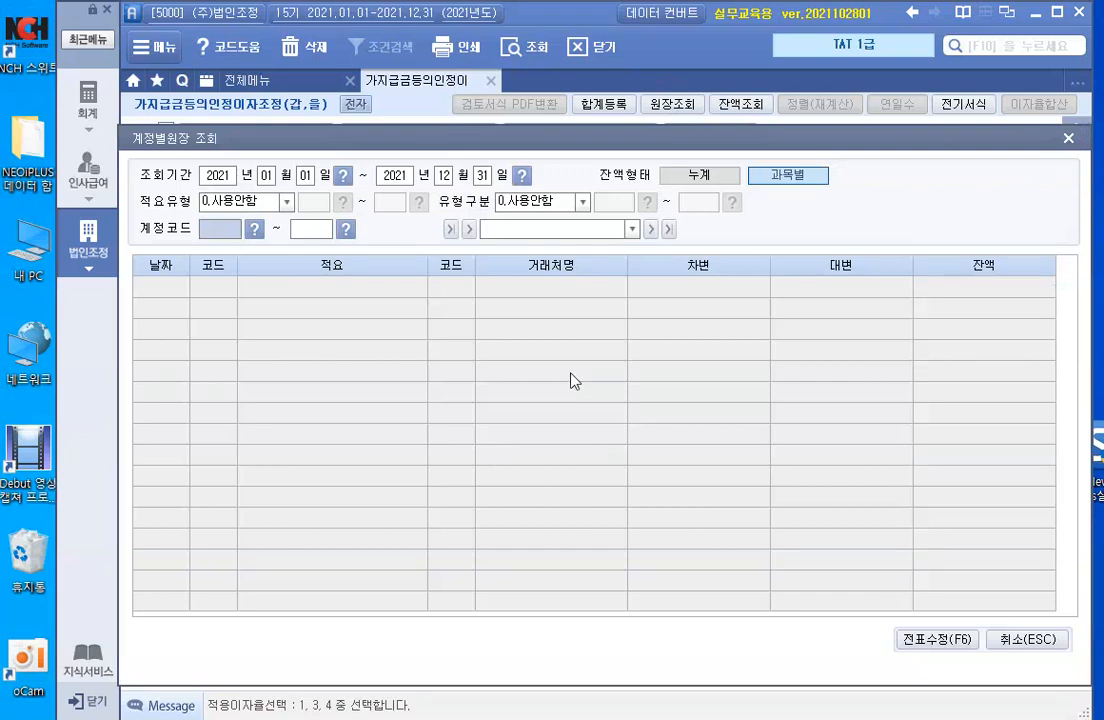
{"action": "type", "text": "901"}
{"action": "key", "text": "Return"}
{"action": "type", "text": "901"}
{"action": "key", "text": "Return"}
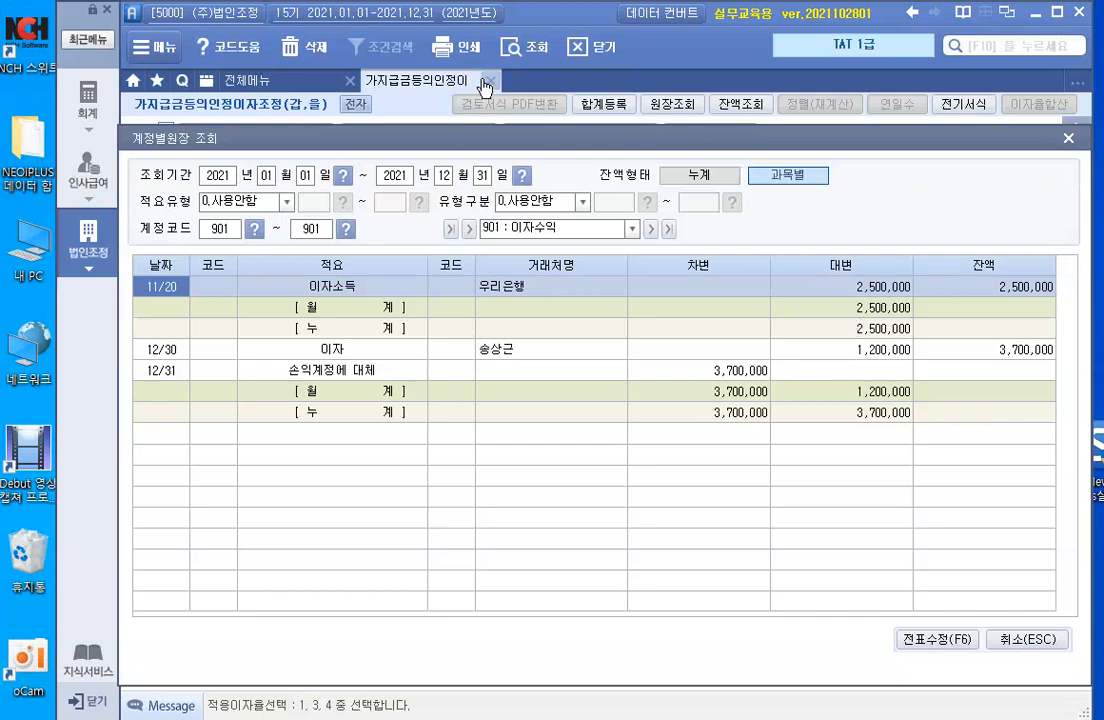
{"action": "key", "text": "Escape"}
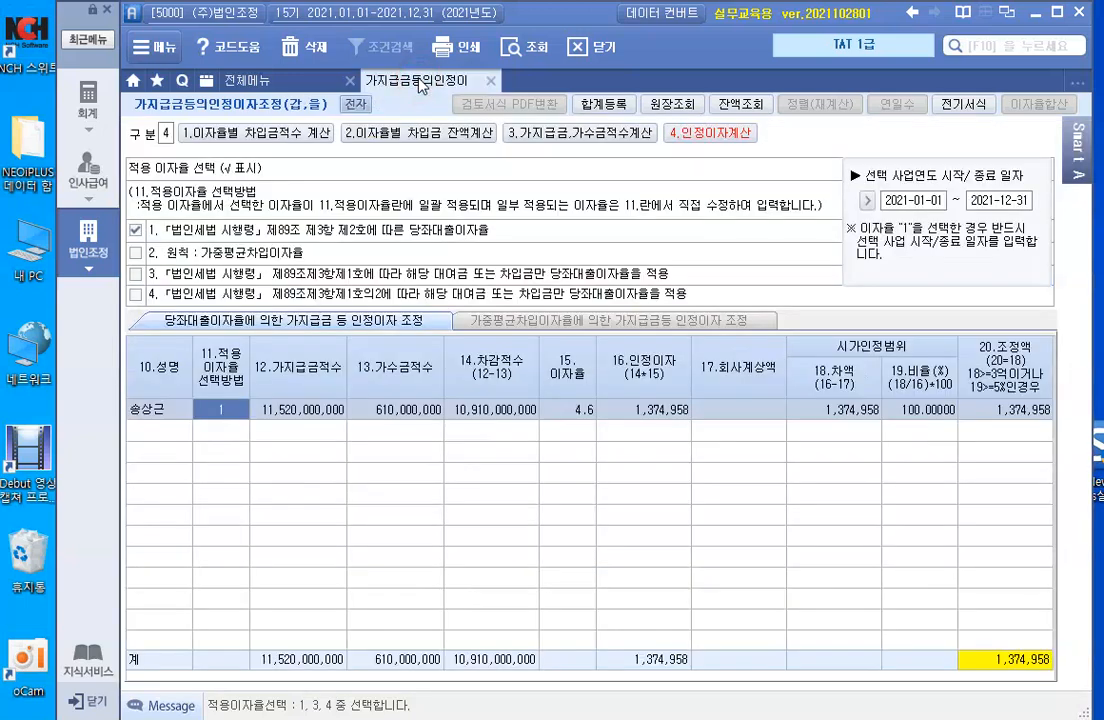
- Enter 1,200,000 as 17.회사계상액, bringing the 조정액 down to 174,958
{"action": "left_click", "coordinate": [732, 407]}
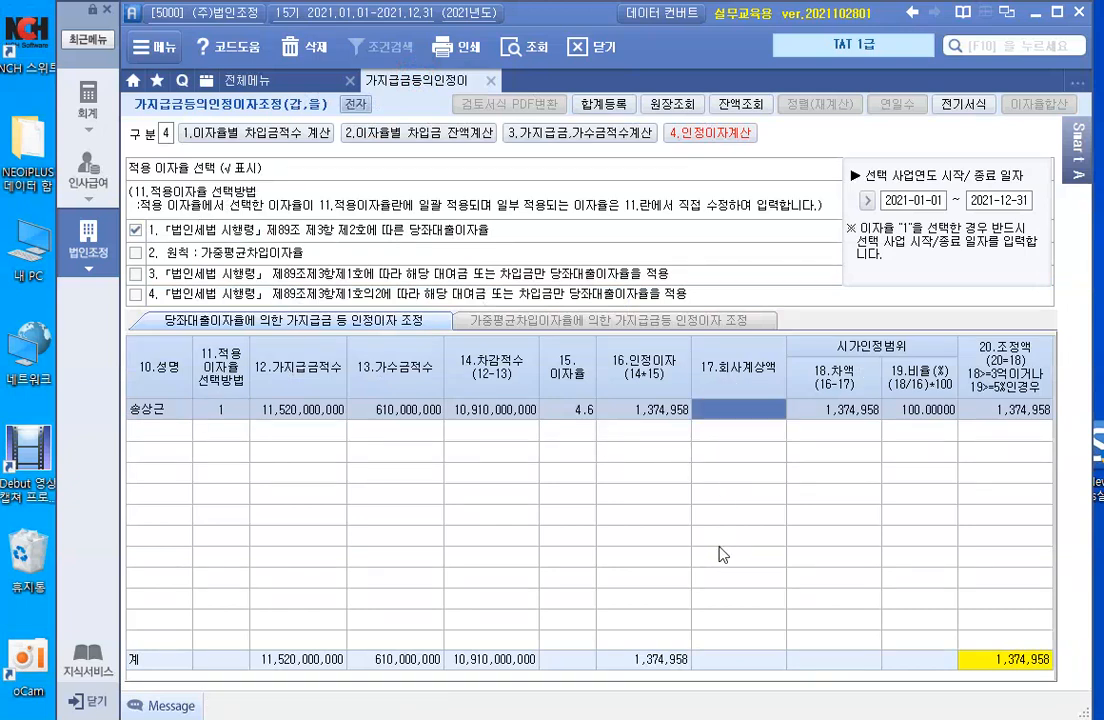
{"action": "type", "text": "1200000"}
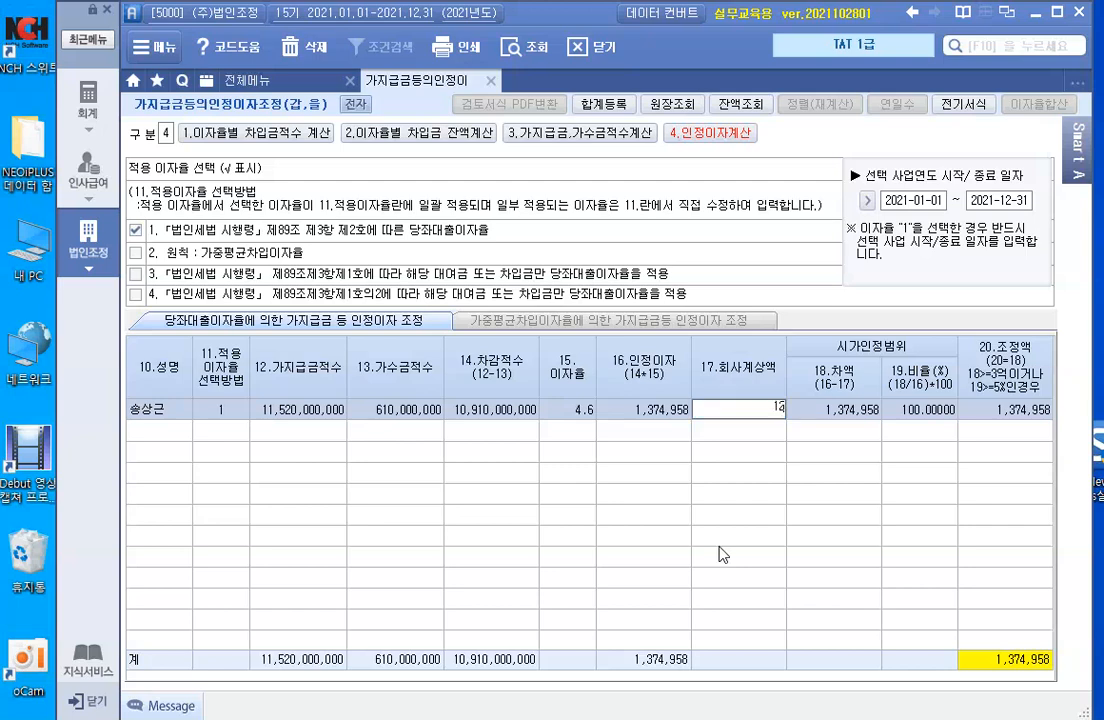
{"action": "key", "text": "Return"}
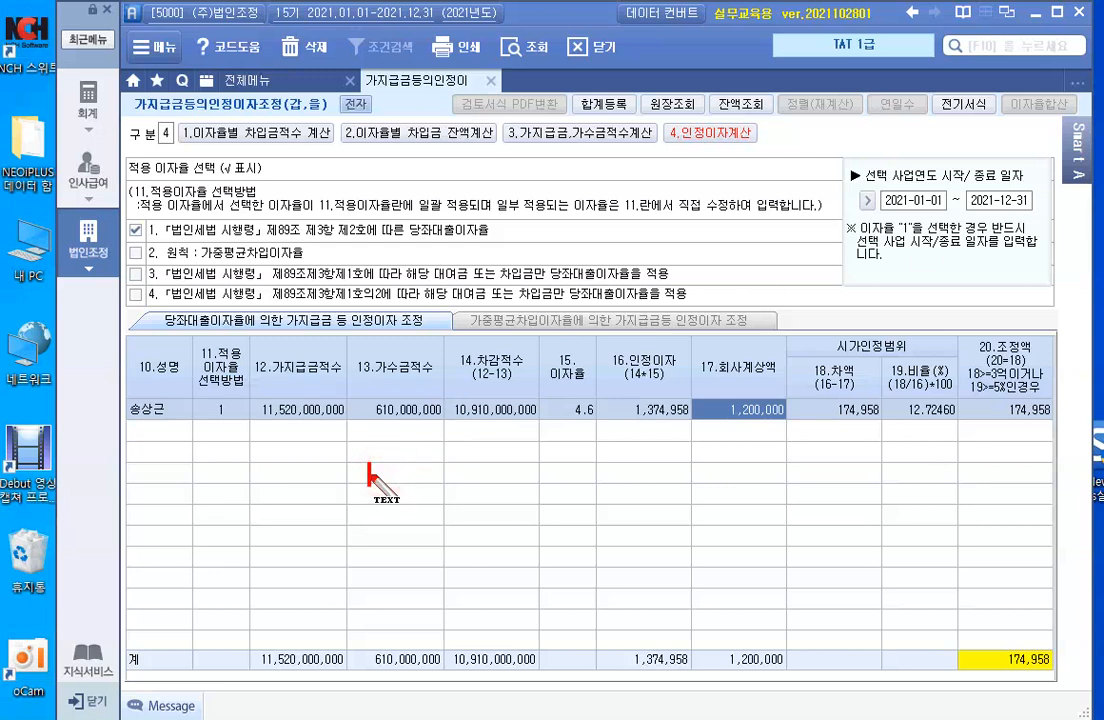
{"action": "type", "text": "익금산입>"}
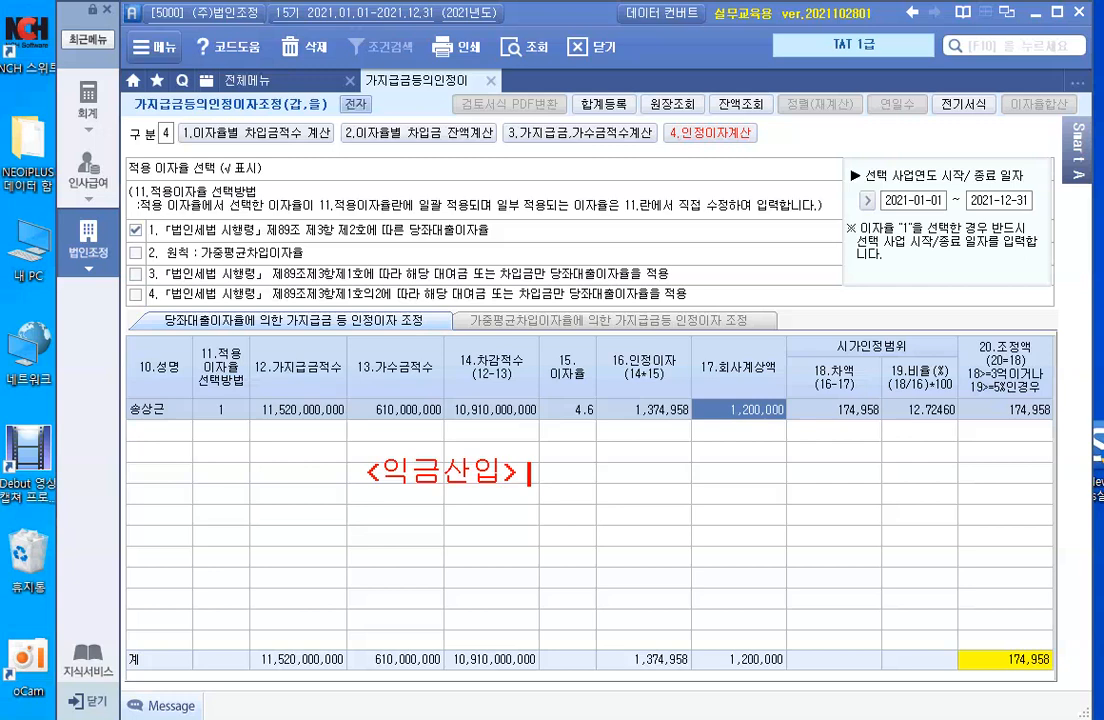
{"action": "type", "text": "가지급"}
{"action": "type", "text": "금인정"}
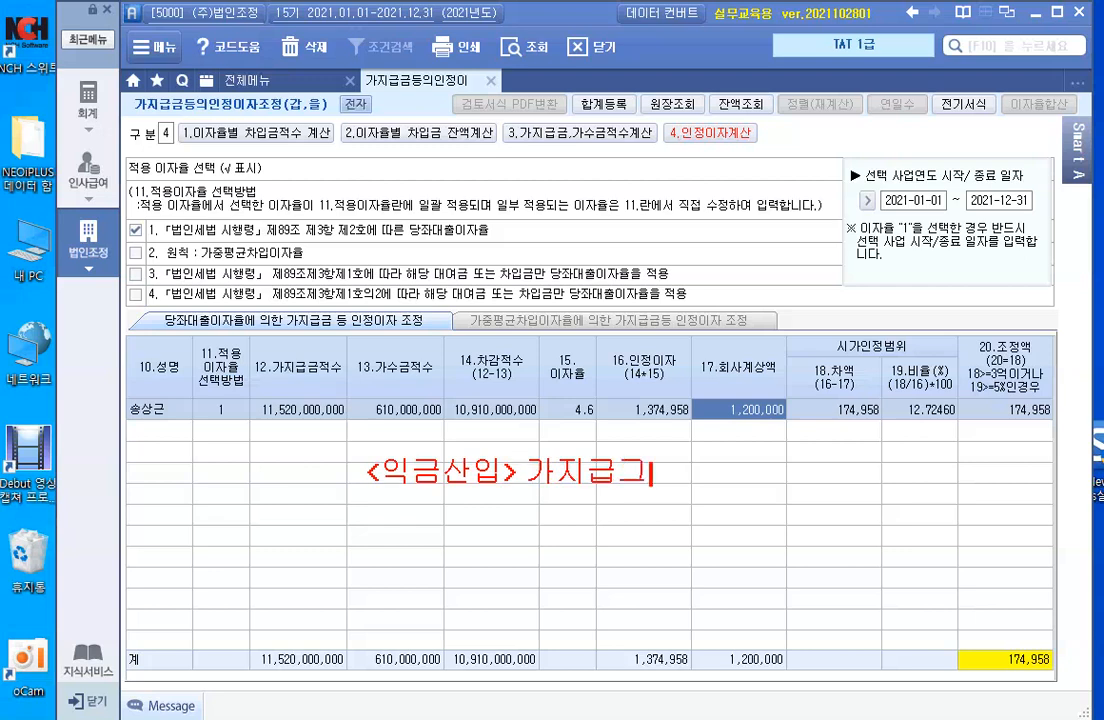
{"action": "type", "text": "이자 "}
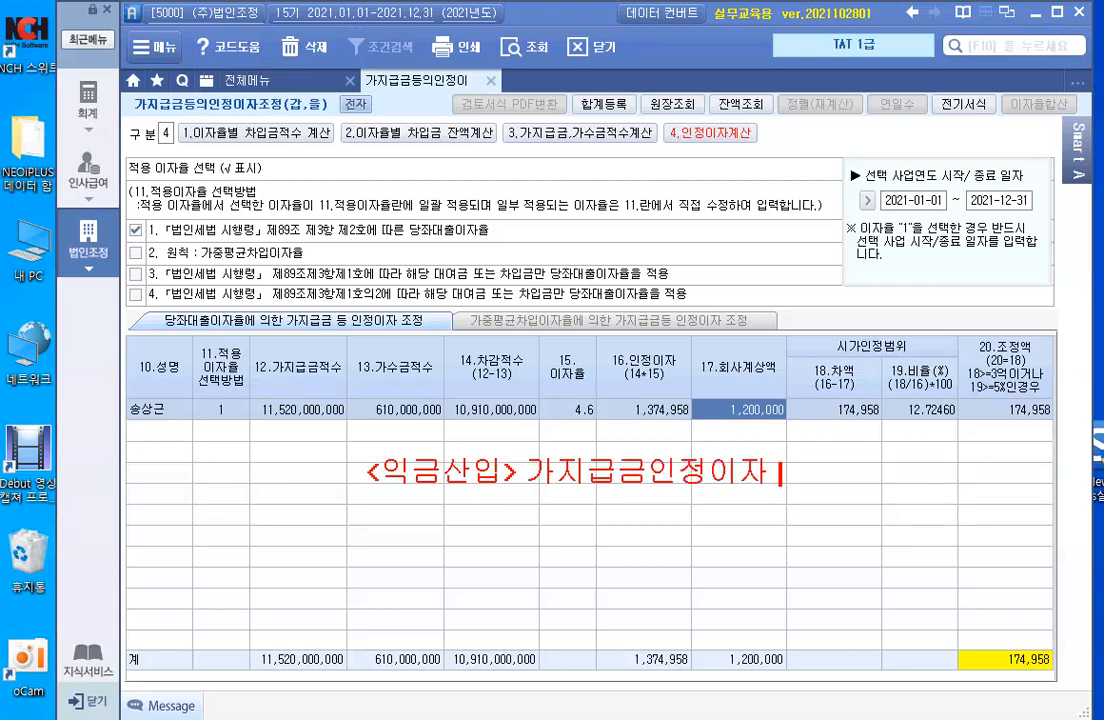
{"action": "type", "text": "174,958"}
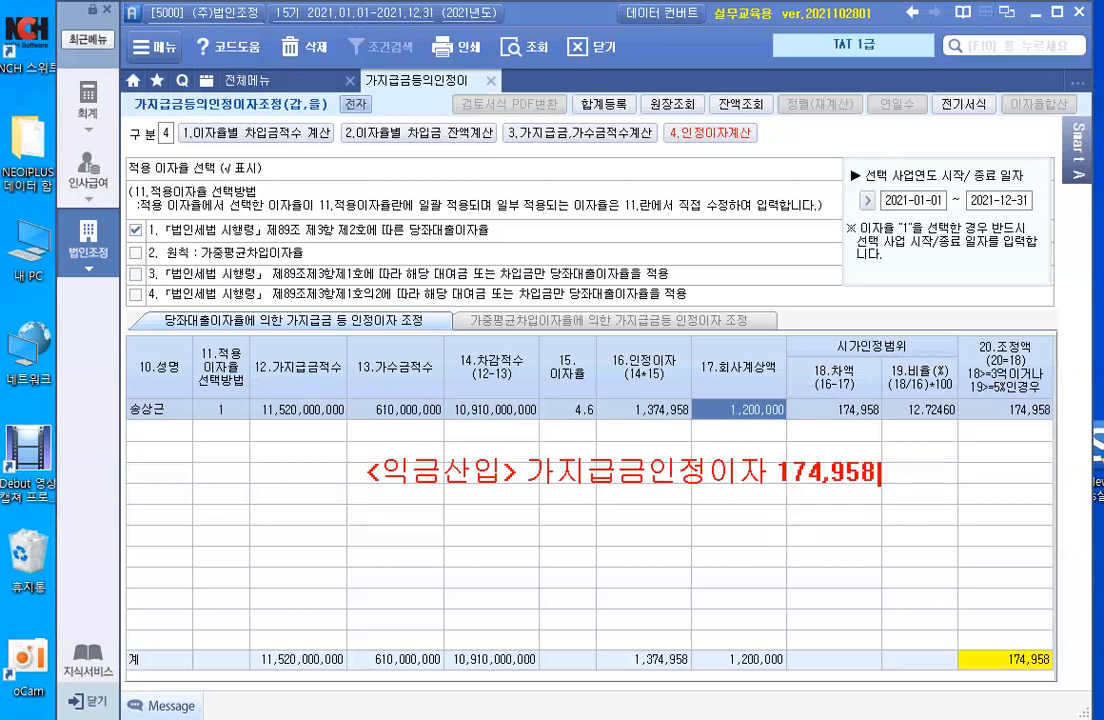
{"action": "type", "text": " - 상여"}
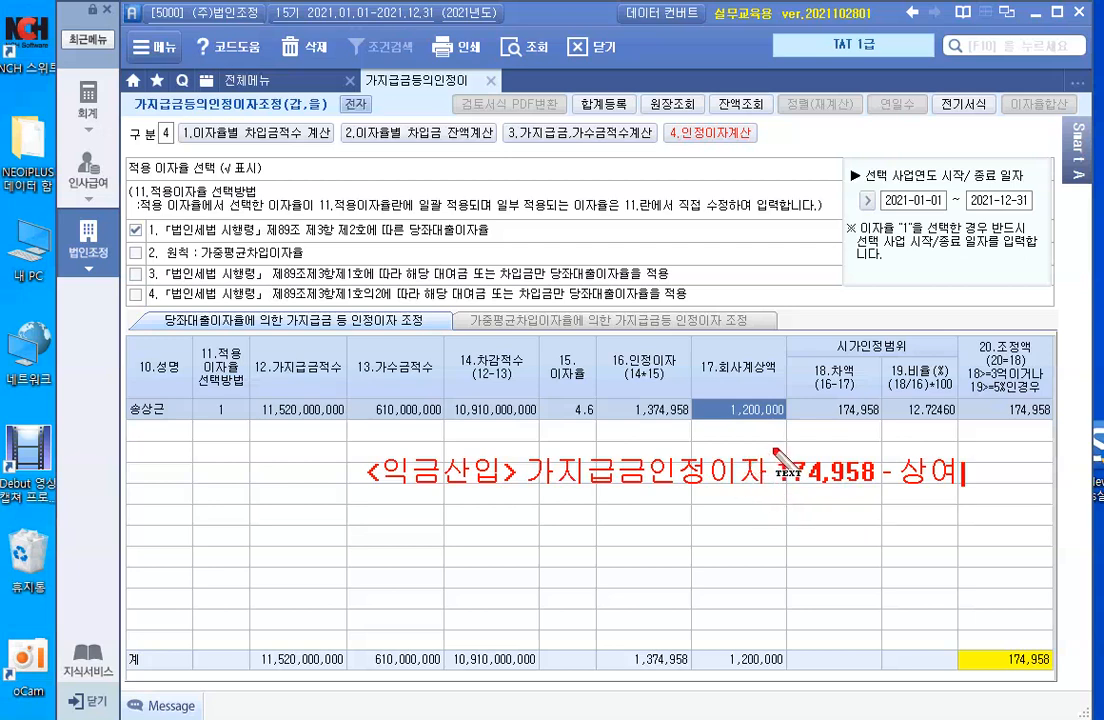
{"action": "key", "text": "Escape"}
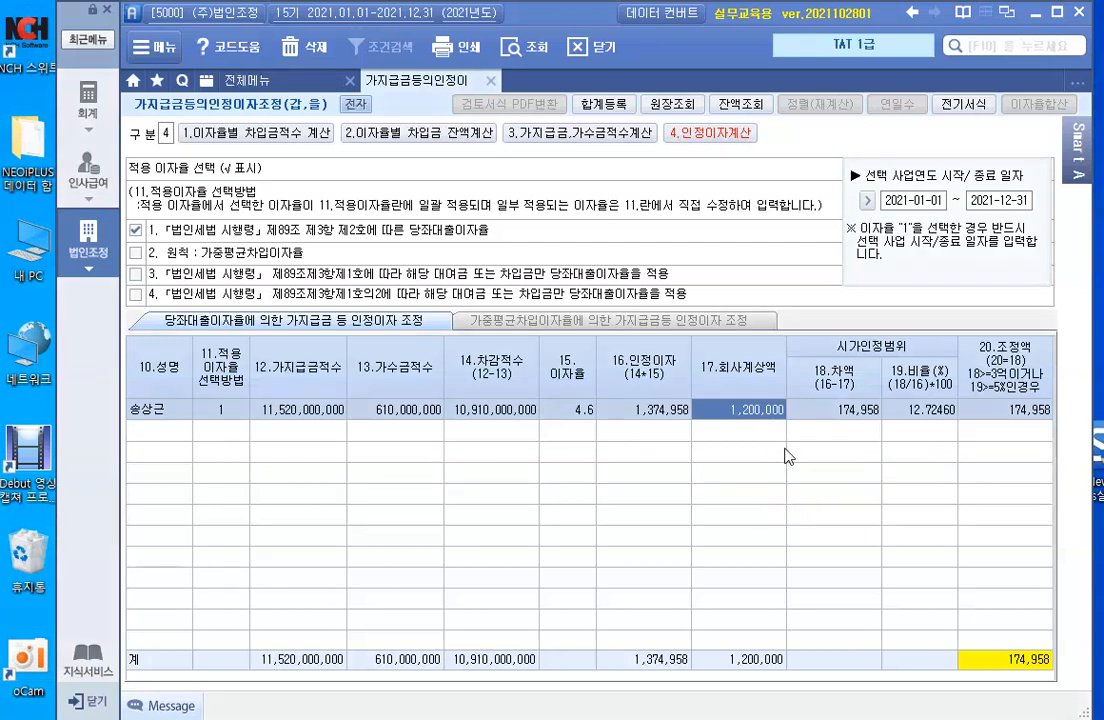
- Add a 가지급금 인정이자 adjustment of 174,958 disposed as 상여 in 합계등록
{"action": "left_click", "coordinate": [597, 105]}
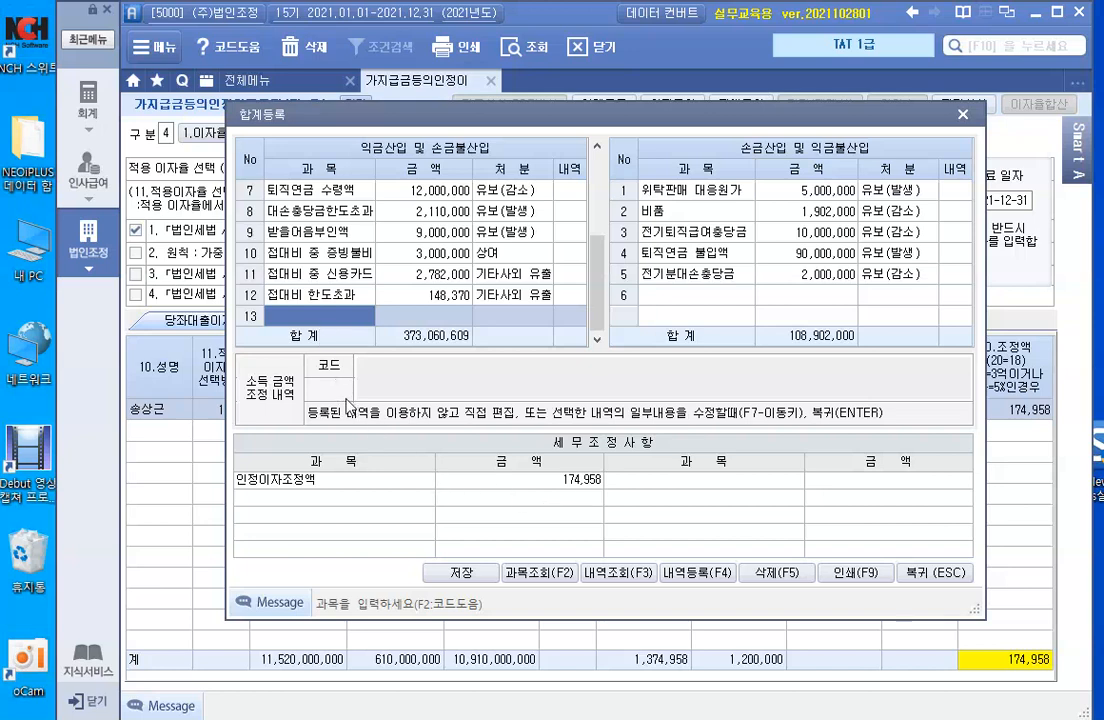
{"action": "type", "text": "가직"}
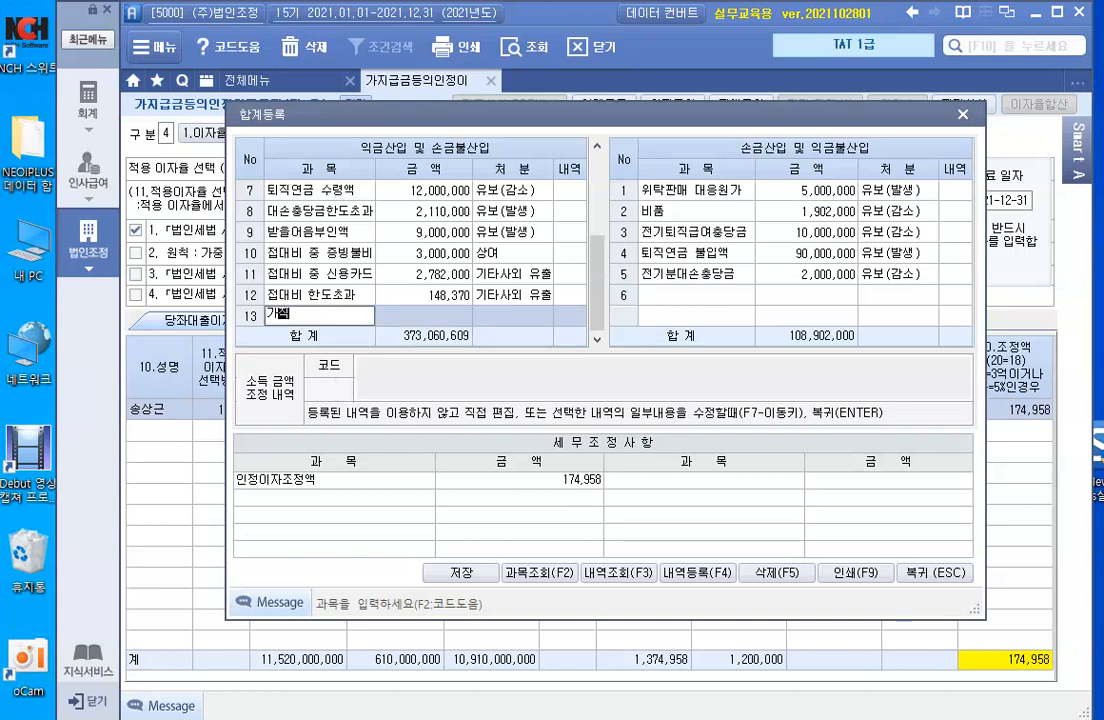
{"action": "type", "text": "급금 인정이자"}
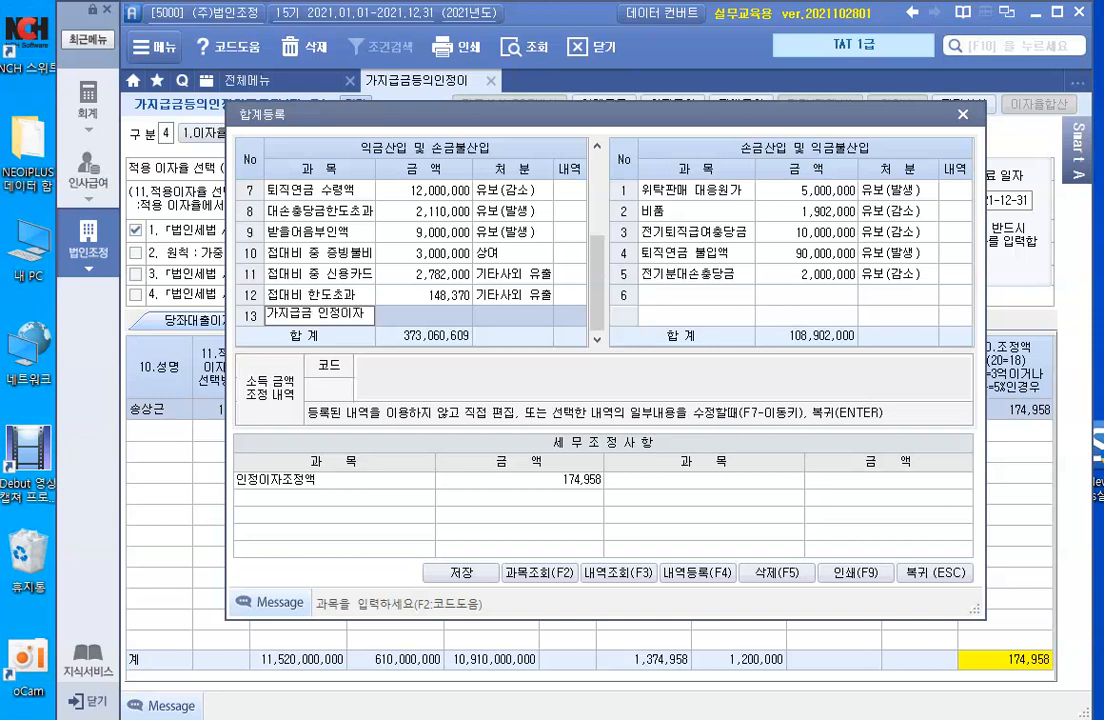
{"action": "key", "text": "Return"}
{"action": "type", "text": "1"}
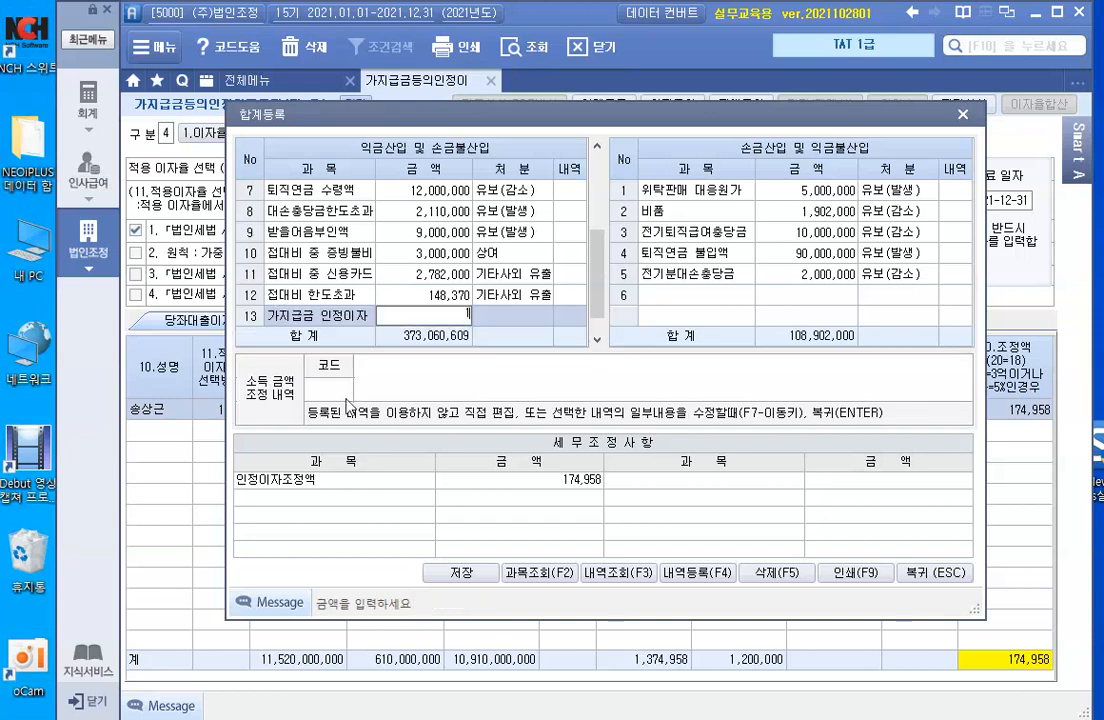
{"action": "key", "text": "Return"}
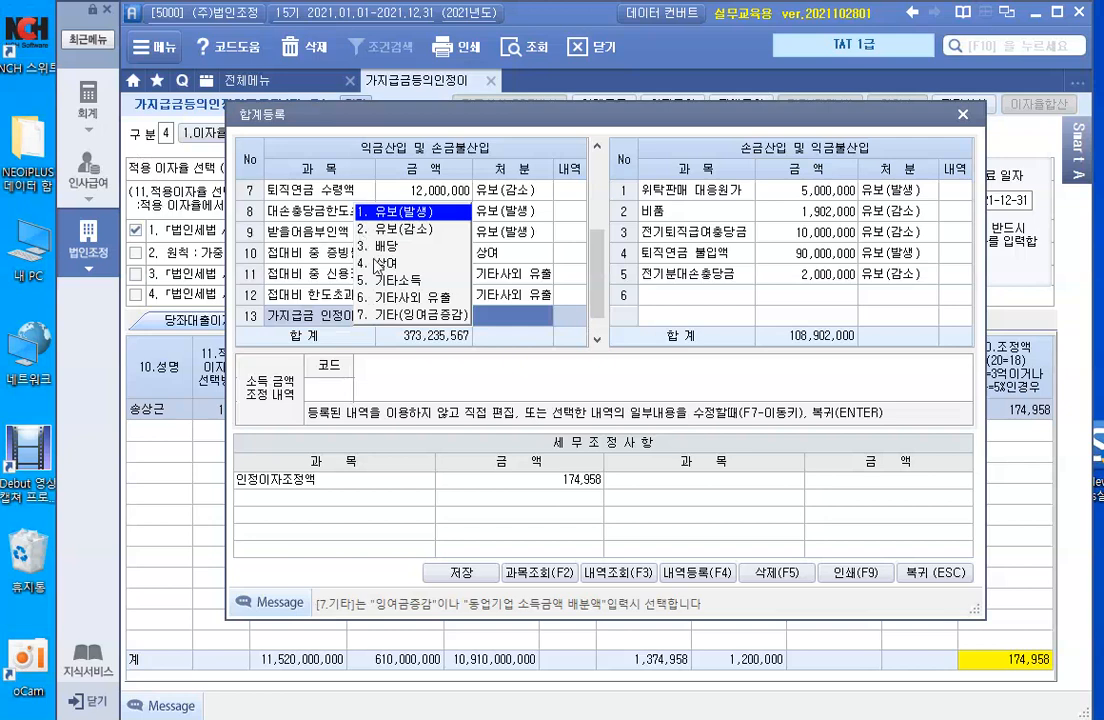
{"action": "key", "text": "4"}
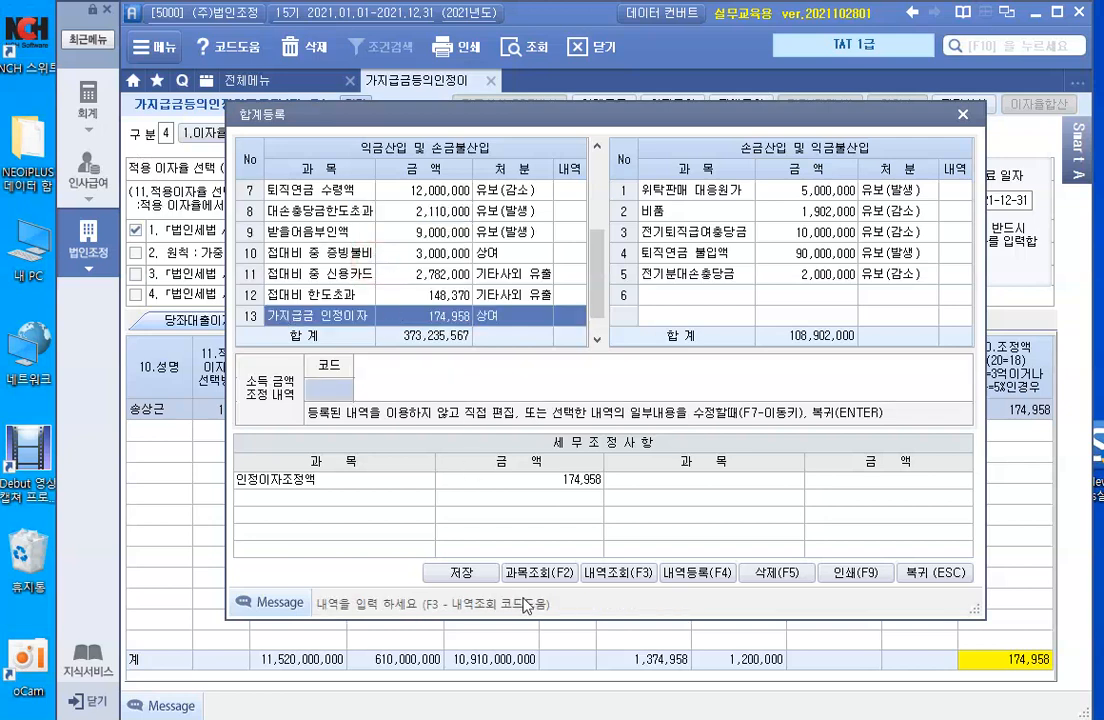
- Save the adjustment entry and return to the 인정이자조정 form
{"action": "left_click", "coordinate": [462, 583]}
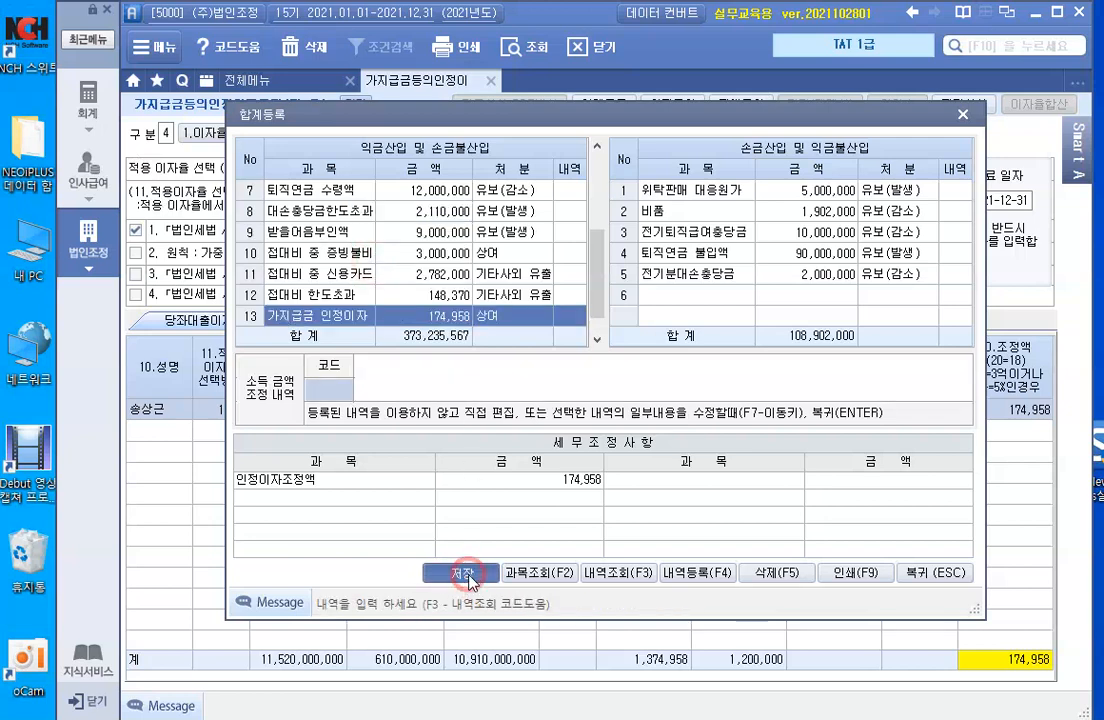
{"action": "left_click", "coordinate": [576, 434]}
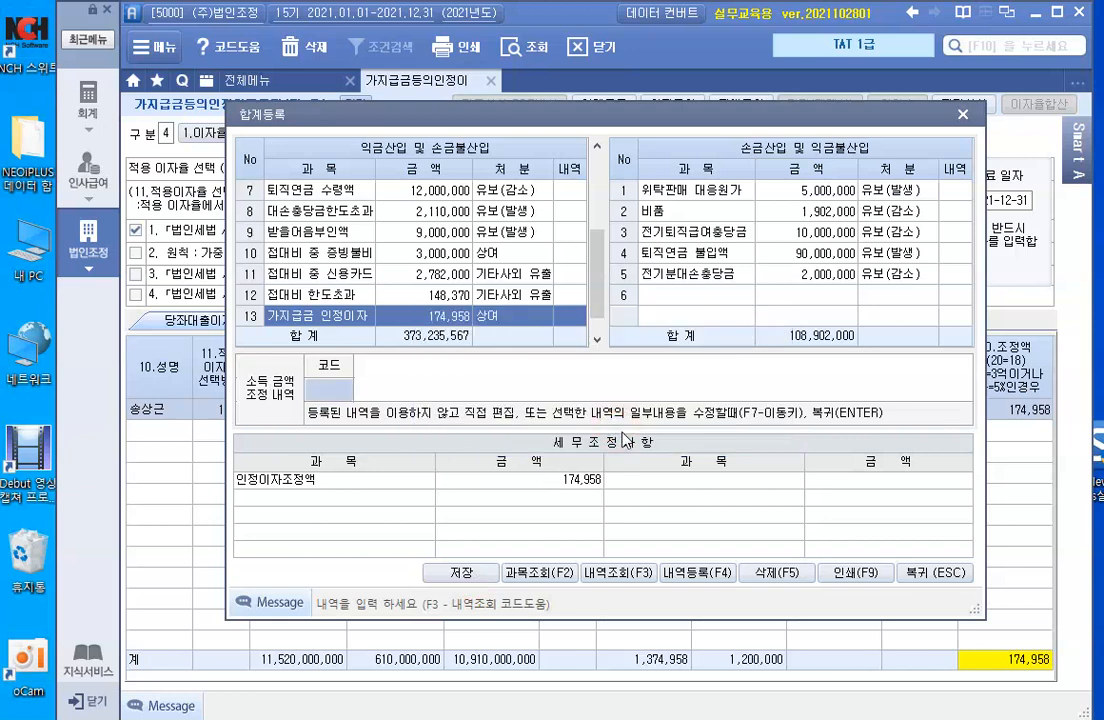
{"action": "left_click", "coordinate": [924, 573]}
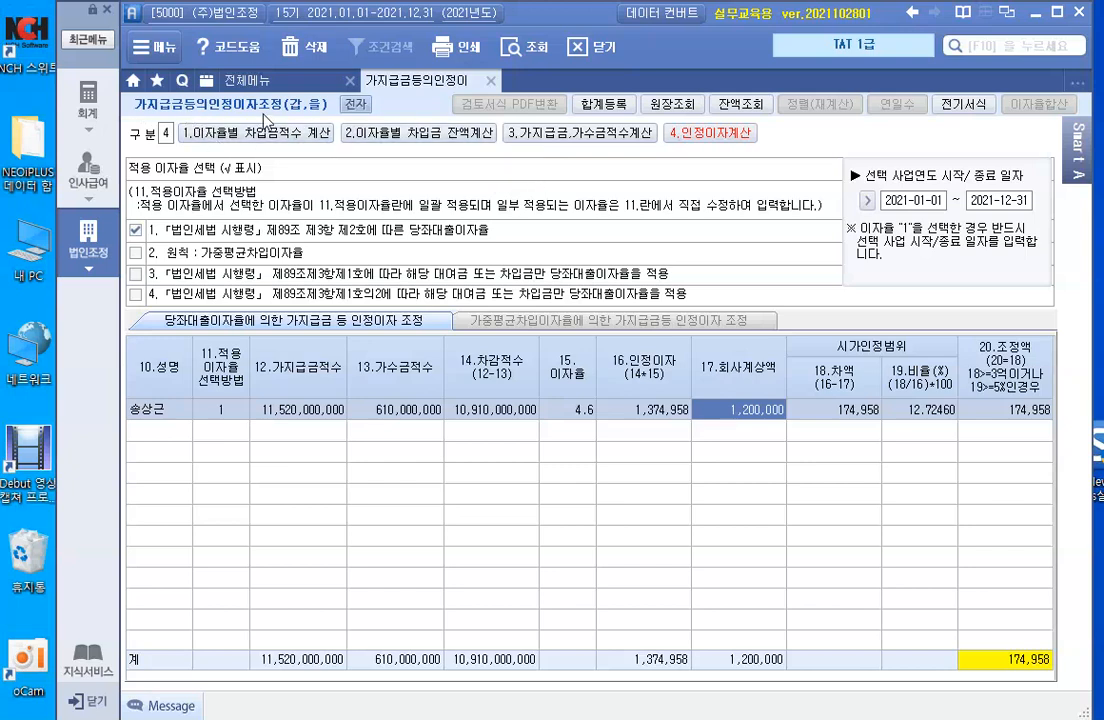
- Return to 3.가지급금,가수금적수계산 and highlight the 작업순서 준수 note
{"action": "left_click", "coordinate": [545, 136]}
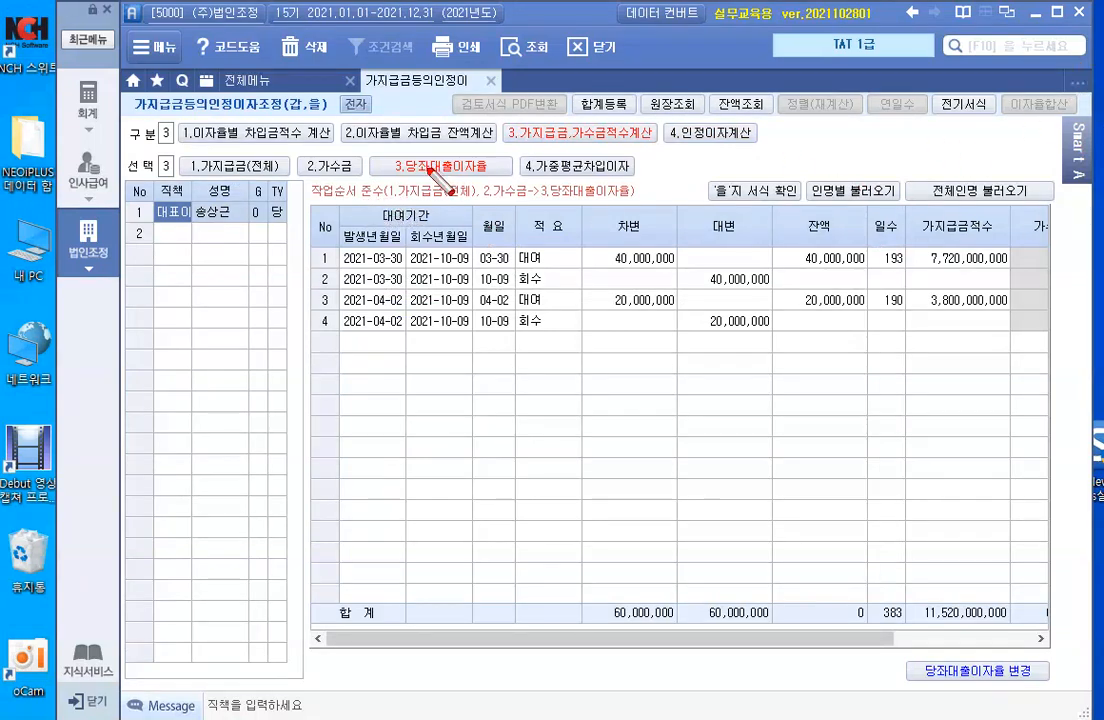
{"action": "left_click_drag", "start_coordinate": [360, 209], "coordinate": [391, 211]}
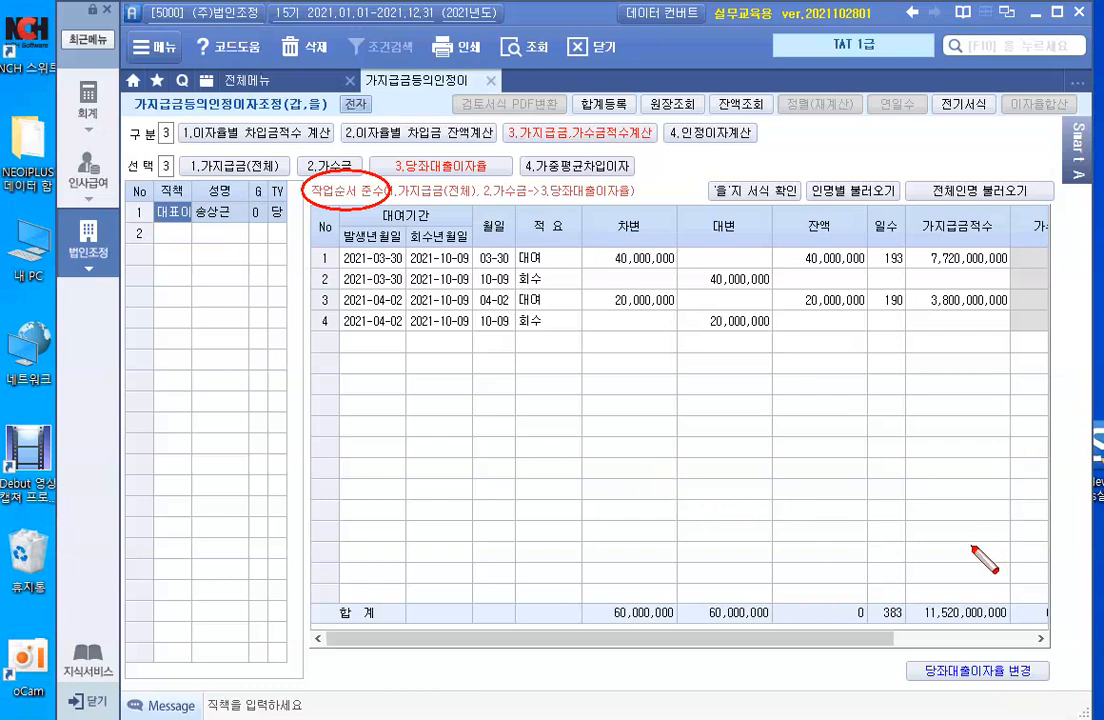
{"action": "key", "text": "Escape"}
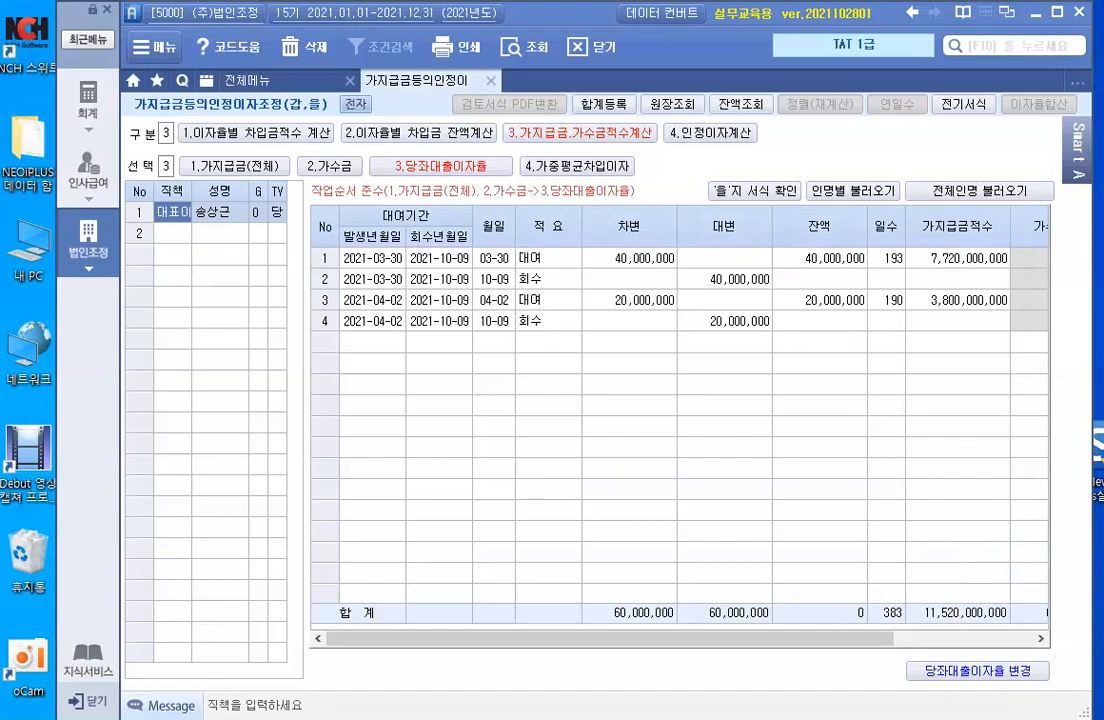